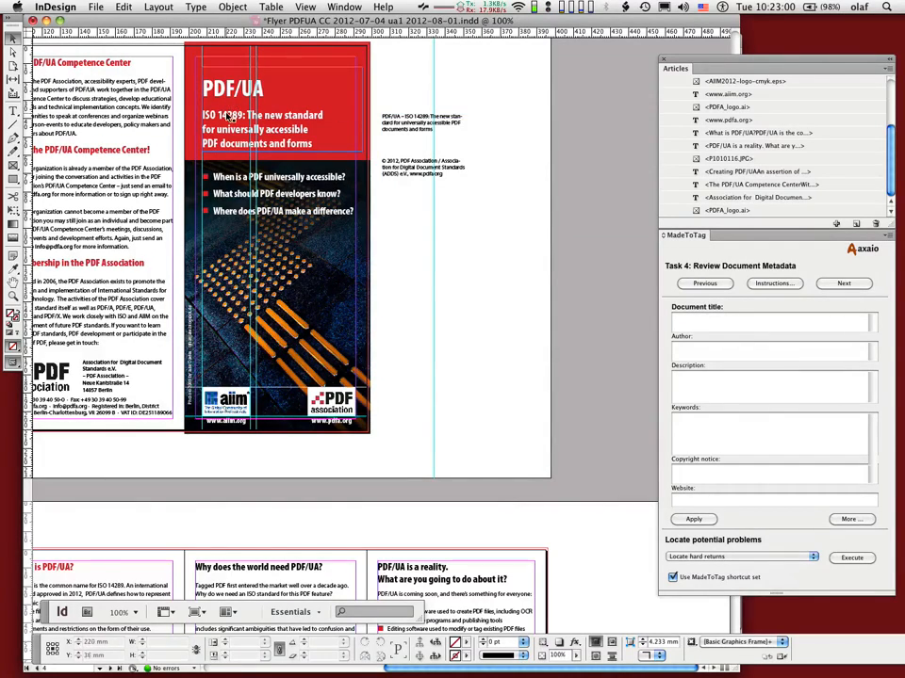
Select the red frame behind the flyer's PDF/UA title and open the Color panel beside the page
click(359, 59)
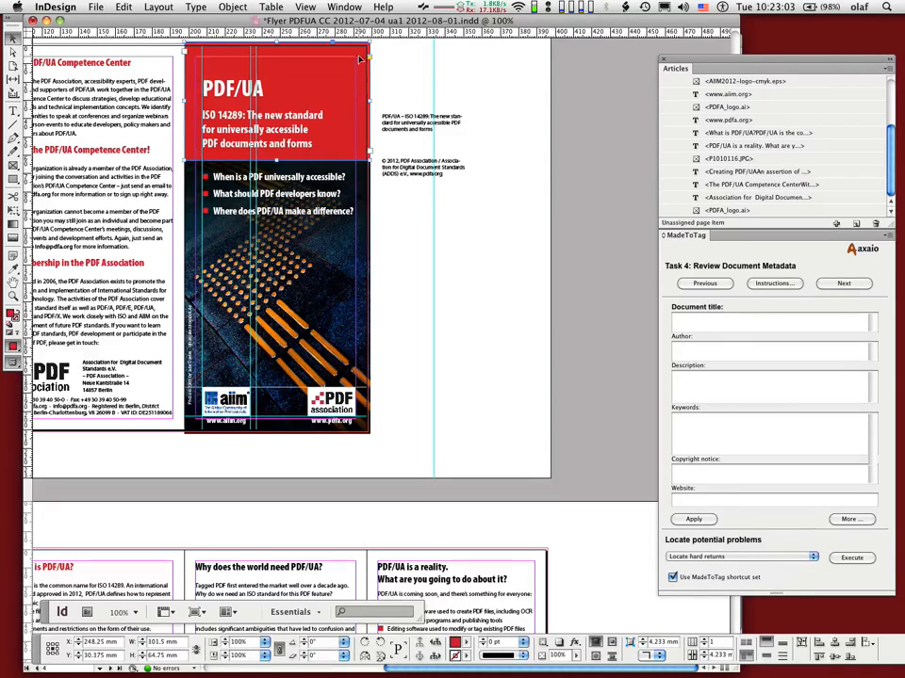
click(461, 642)
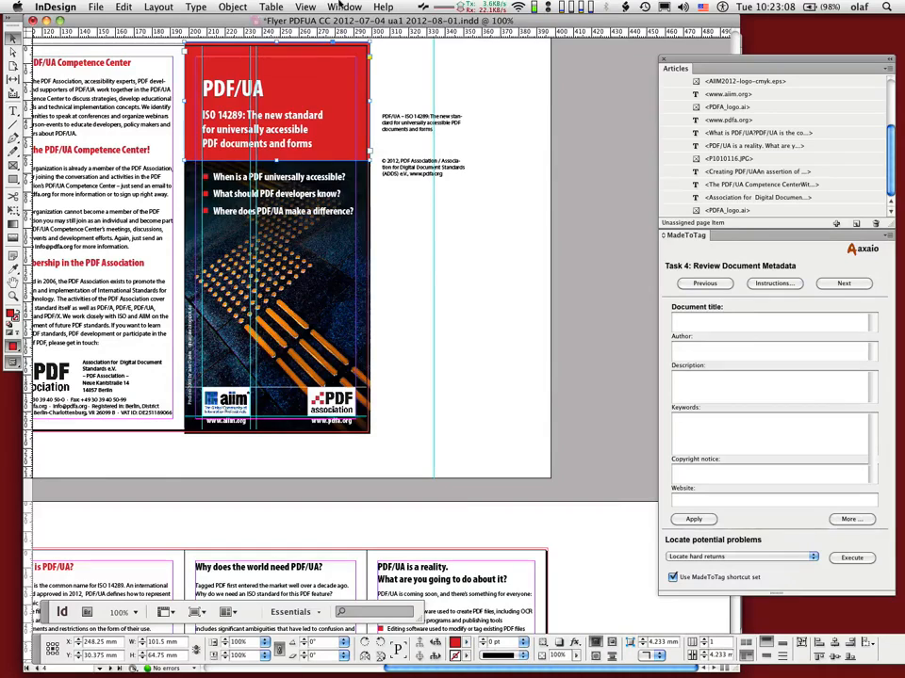
click(341, 7)
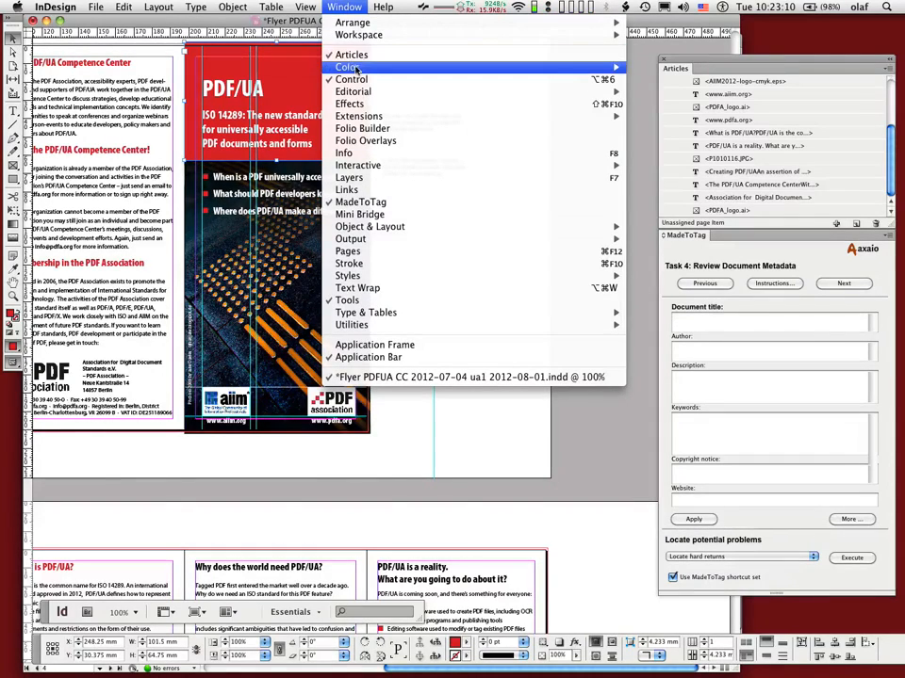
mouse_move(452, 67)
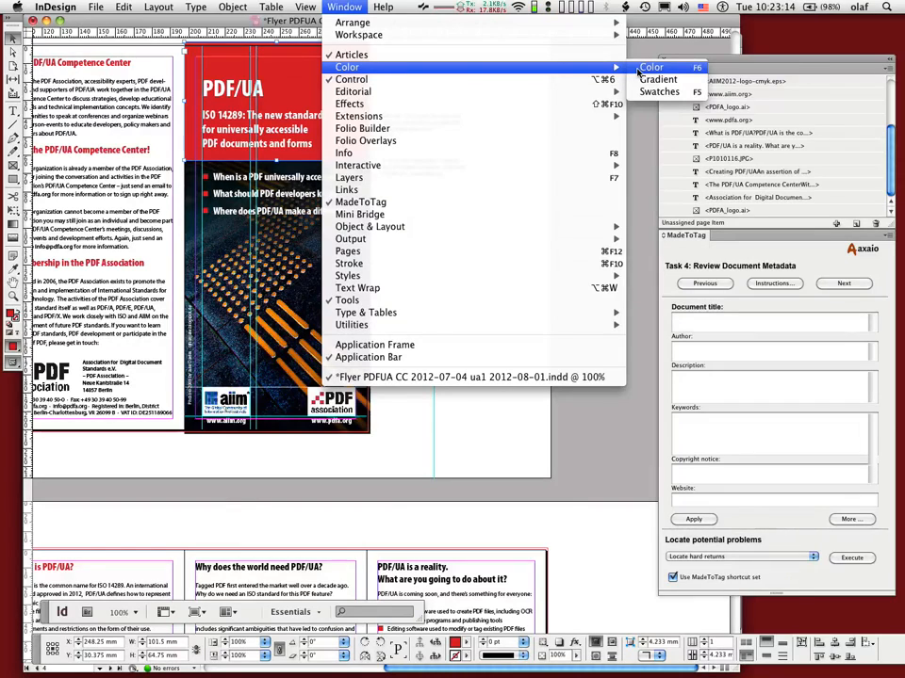
click(640, 68)
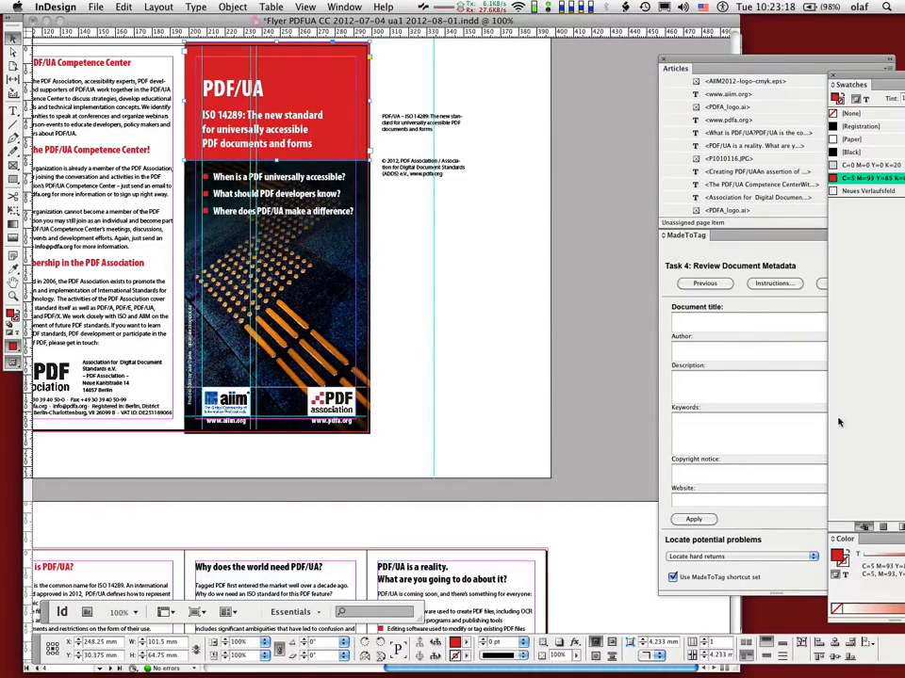
drag(846, 544, 552, 442)
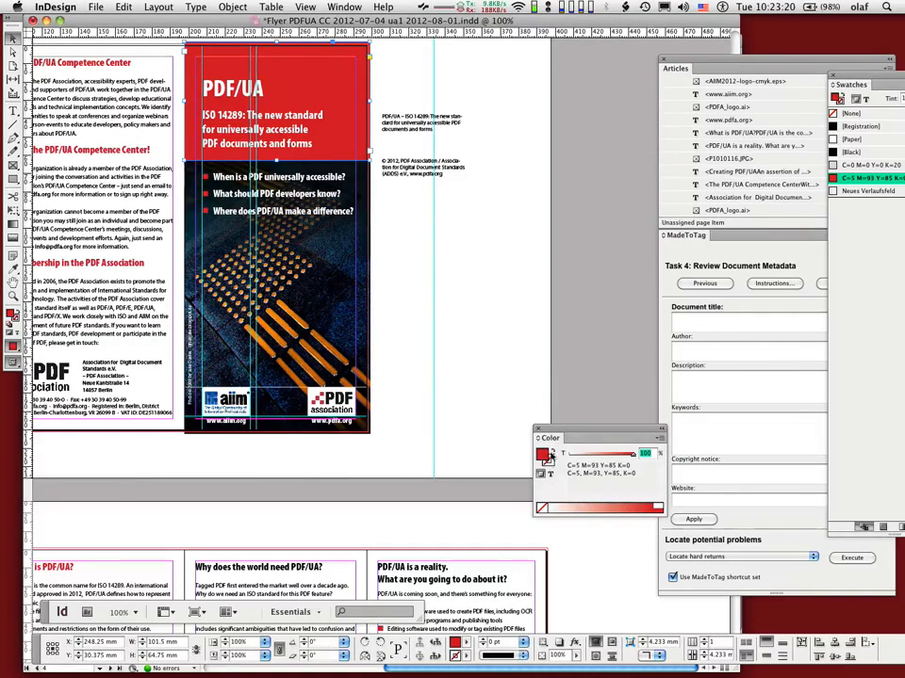
Set the title background frame's fill to a green with R 133, G 222, B 114
double_click(545, 456)
click(353, 299)
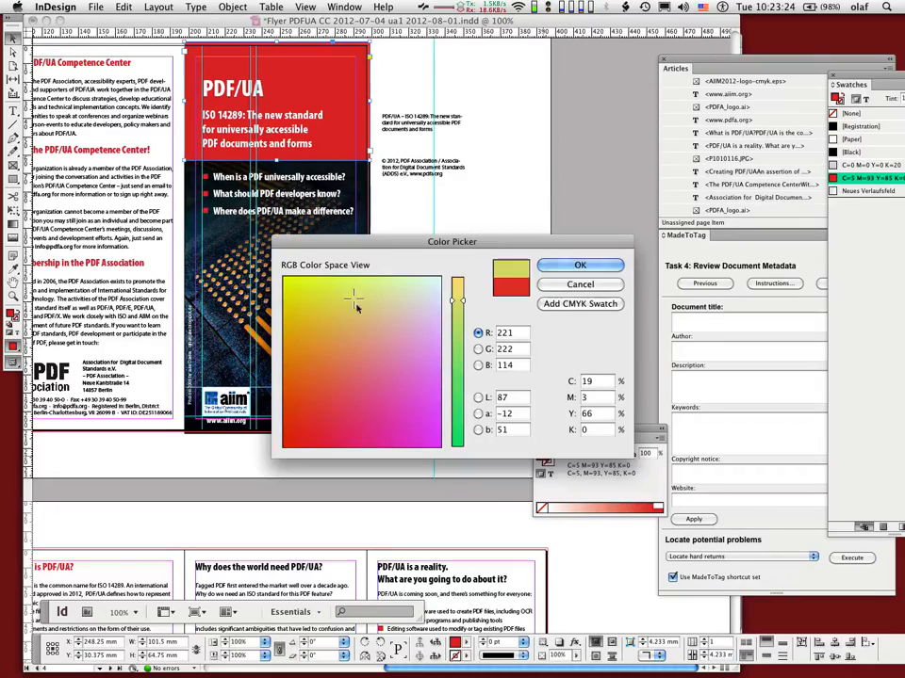
drag(465, 351, 464, 358)
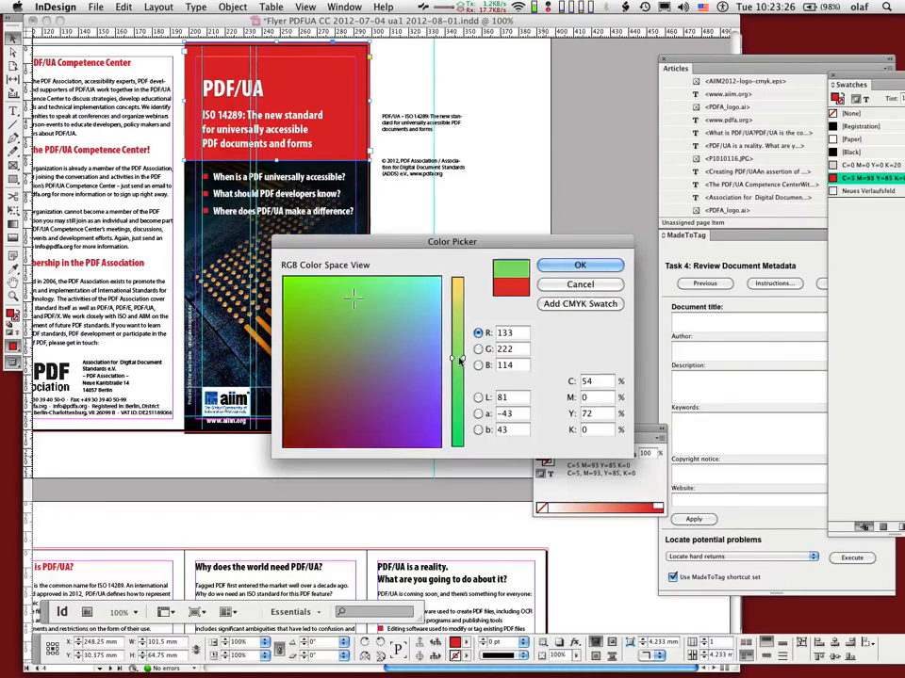
click(579, 266)
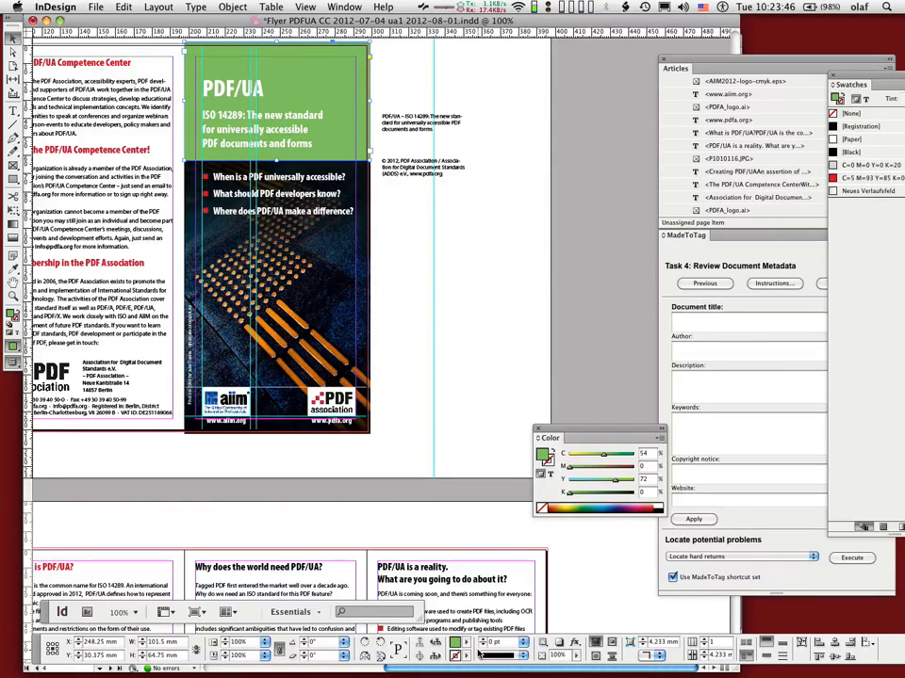
Change the title background's fill to a lighter green with R 133, G 234, B 147
double_click(545, 457)
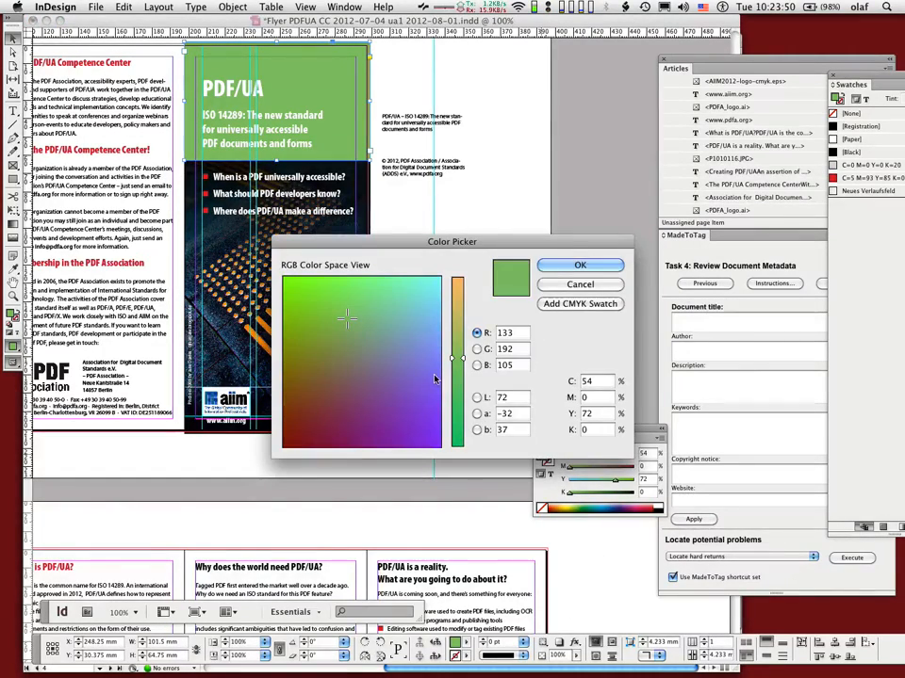
click(373, 290)
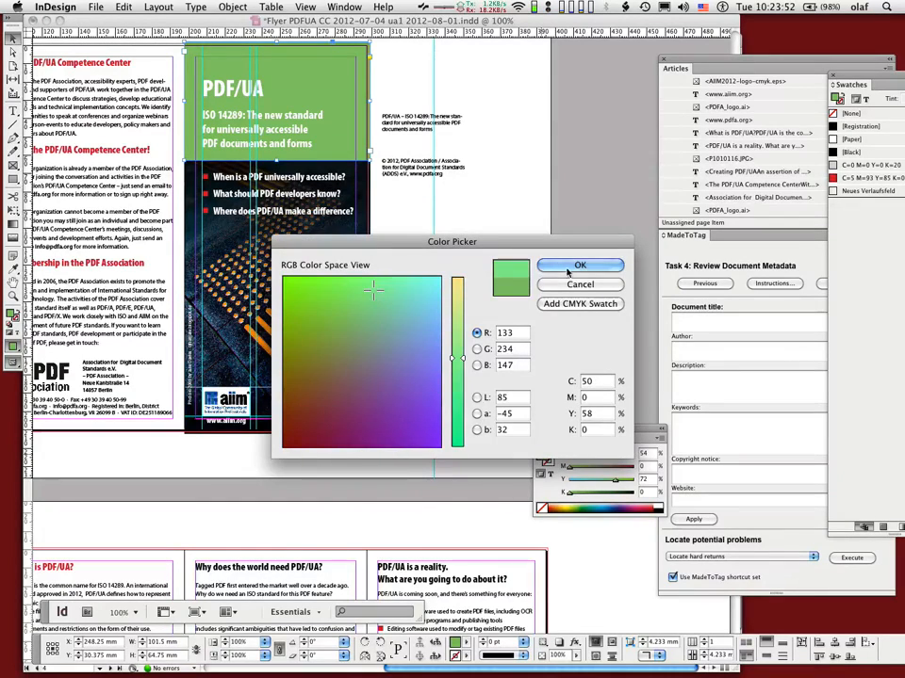
click(569, 267)
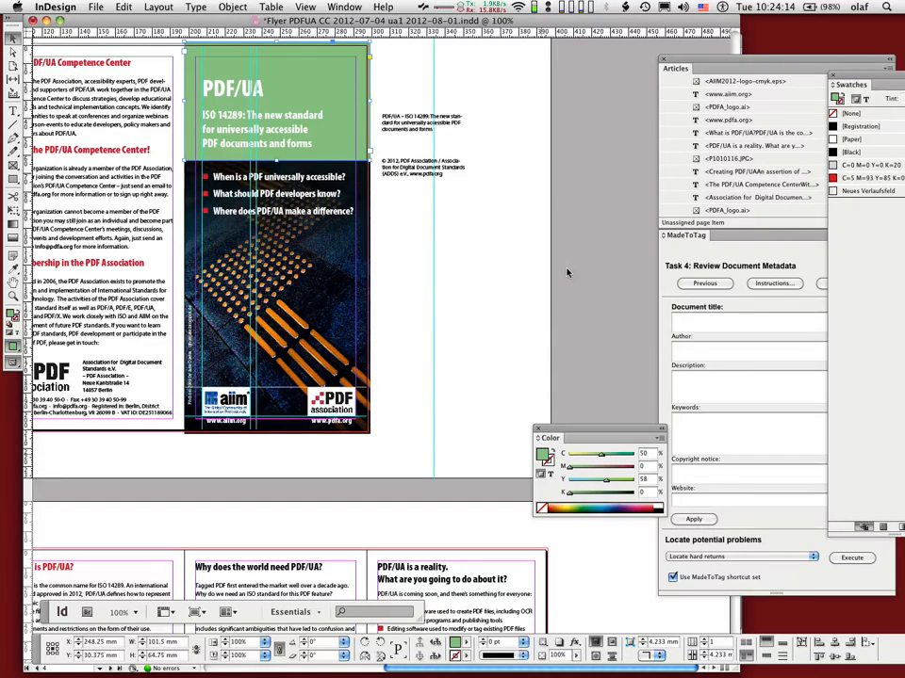
Search for and launch Colour Contrast Analyser, placing its window beside the flyer cover
key(super+space)
text(col)
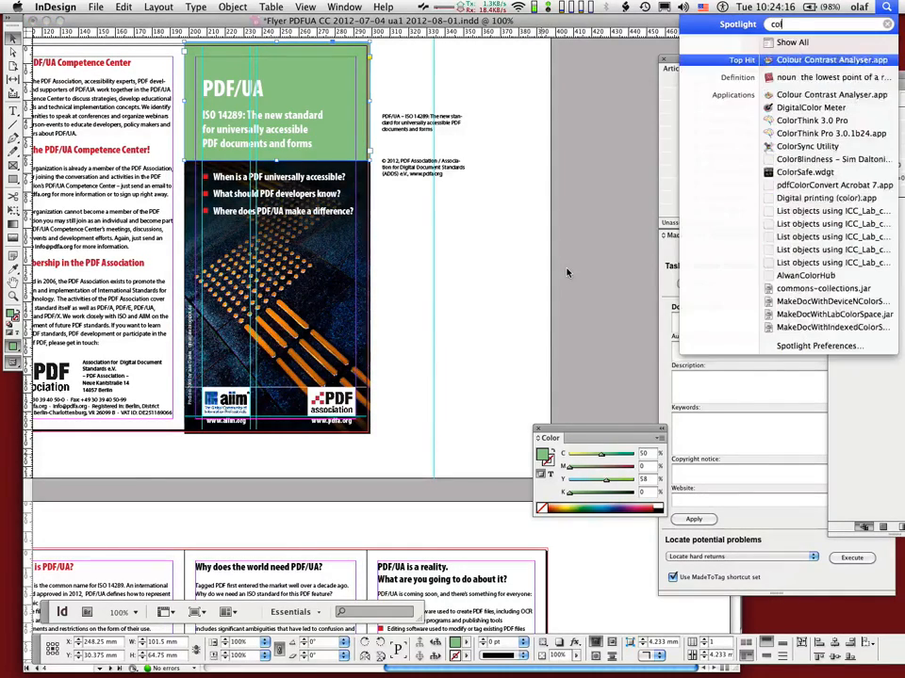
text(or contrast)
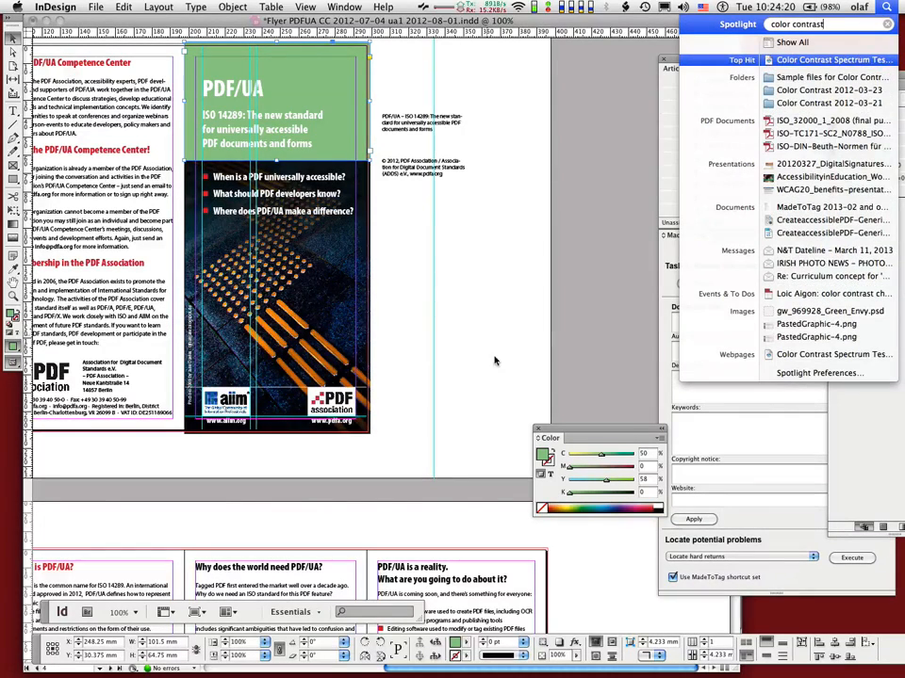
text( analys)
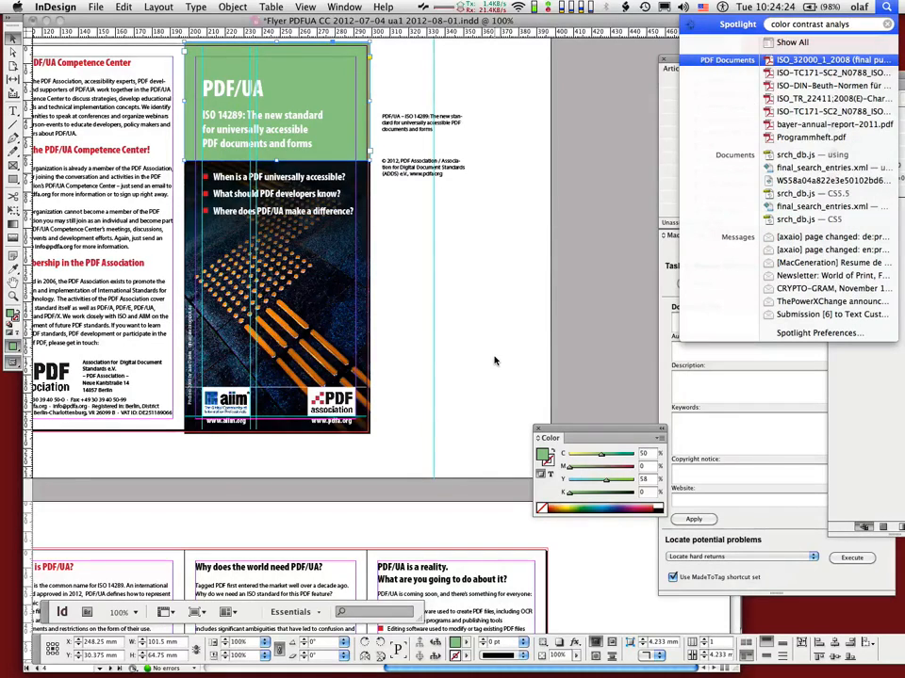
key(Up)
key(Down)
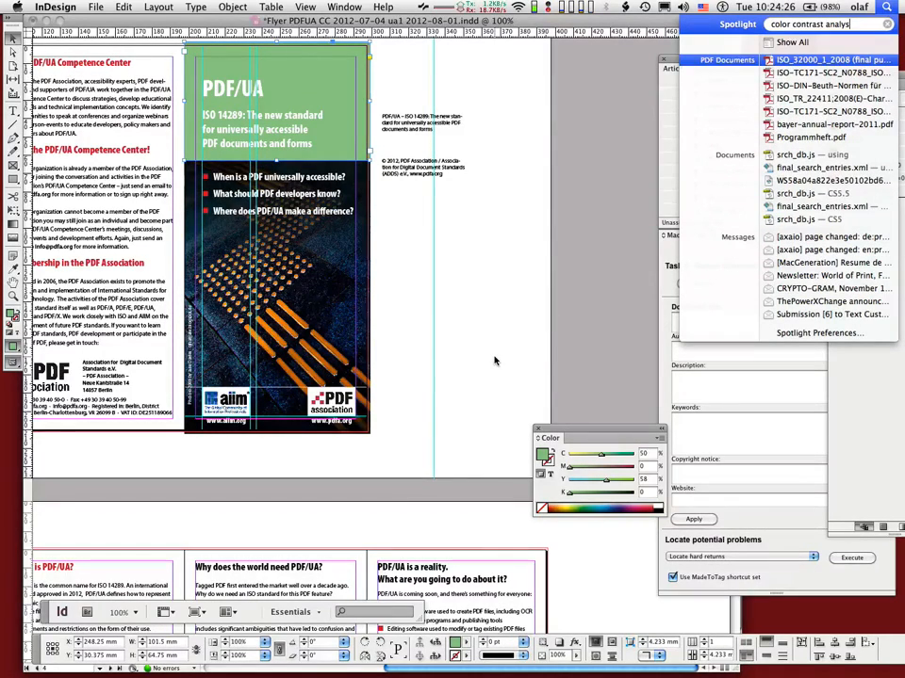
key(Left)
key(Left)
key(Left)
key(Left)
text(u)
key(Up)
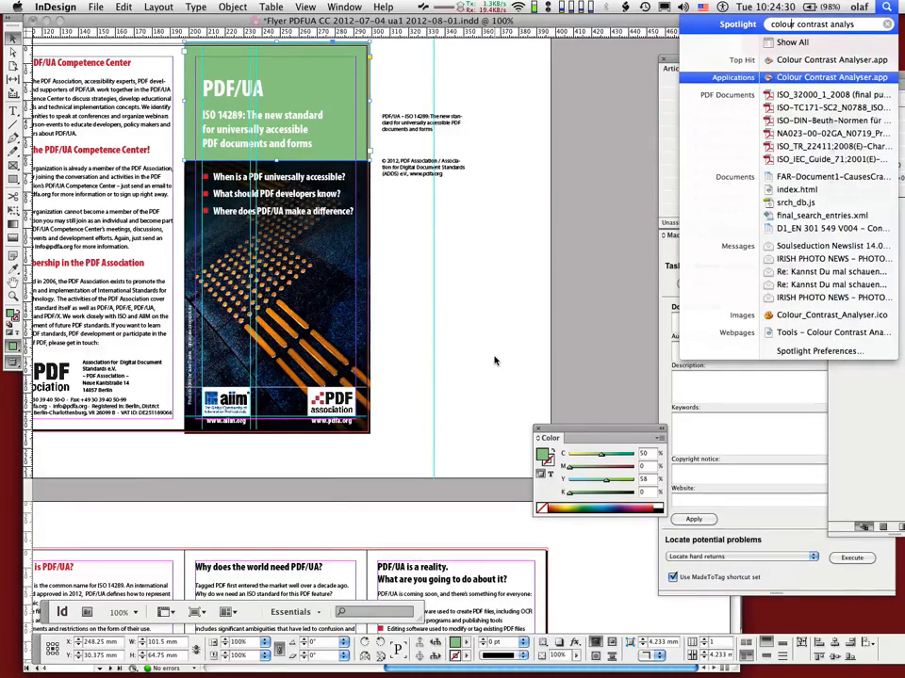
key(Return)
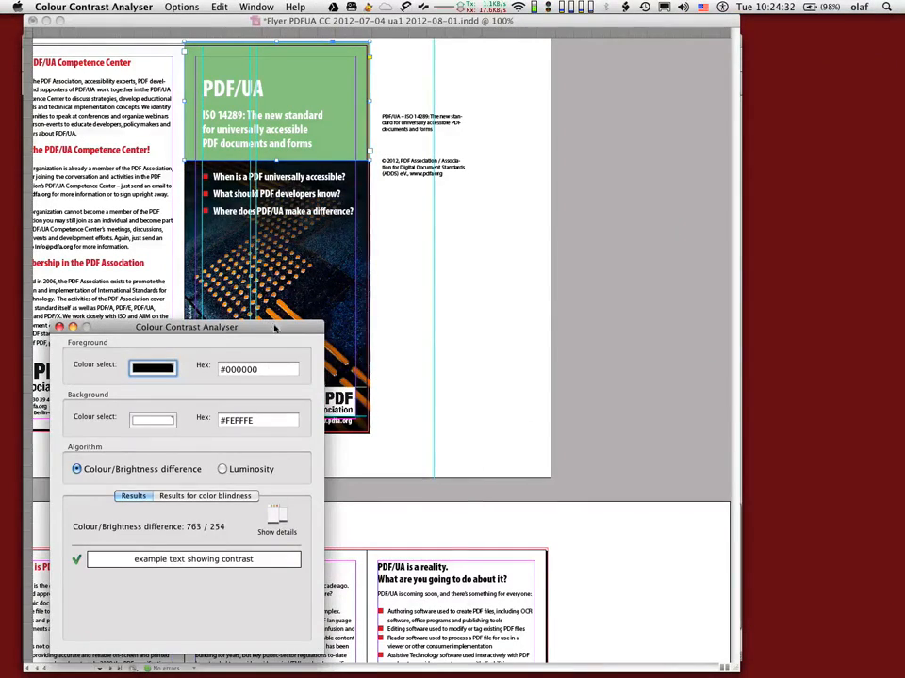
drag(275, 328, 756, 122)
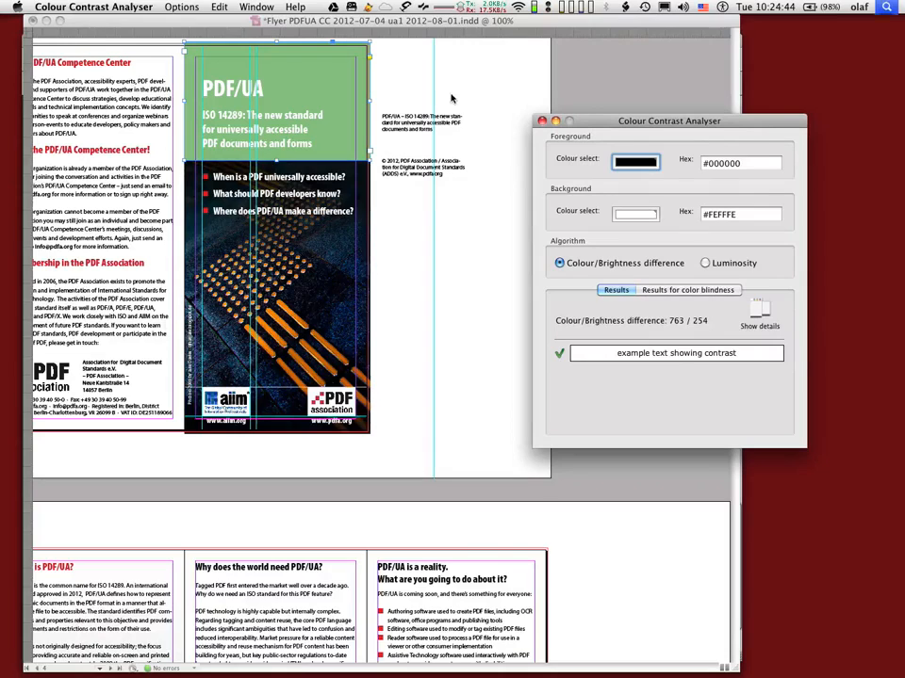
Launch DigitalColor Meter and sample the green title background as an RGB hex value
key(super+space)
text(digital col)
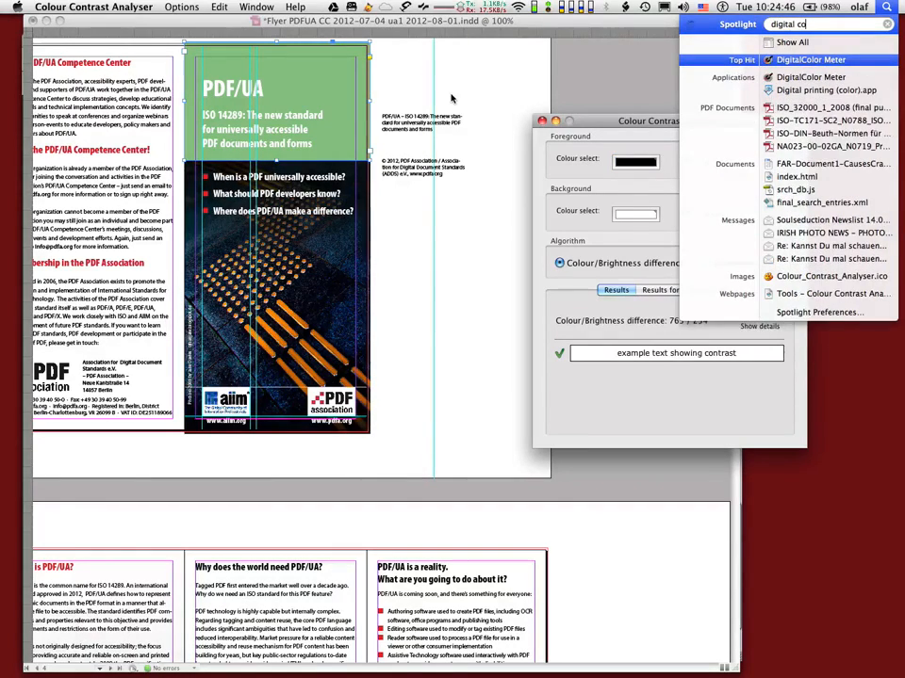
key(Return)
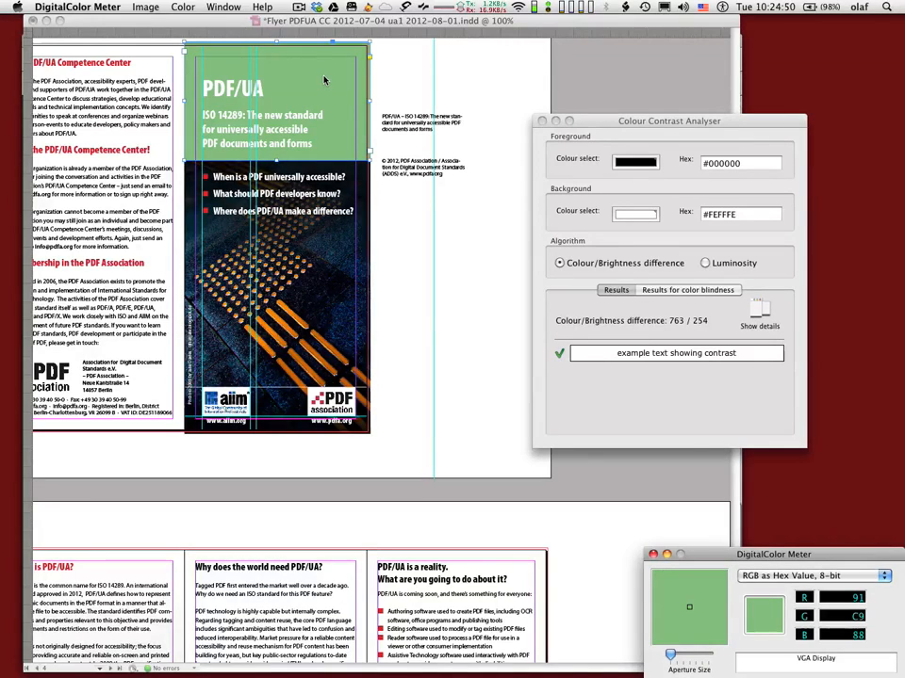
click(224, 7)
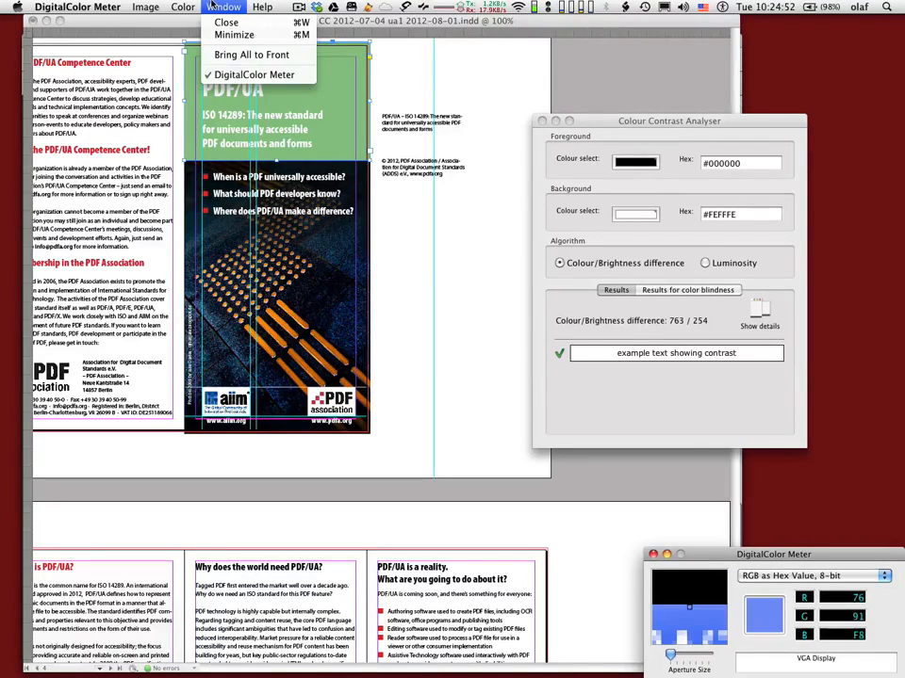
mouse_move(184, 6)
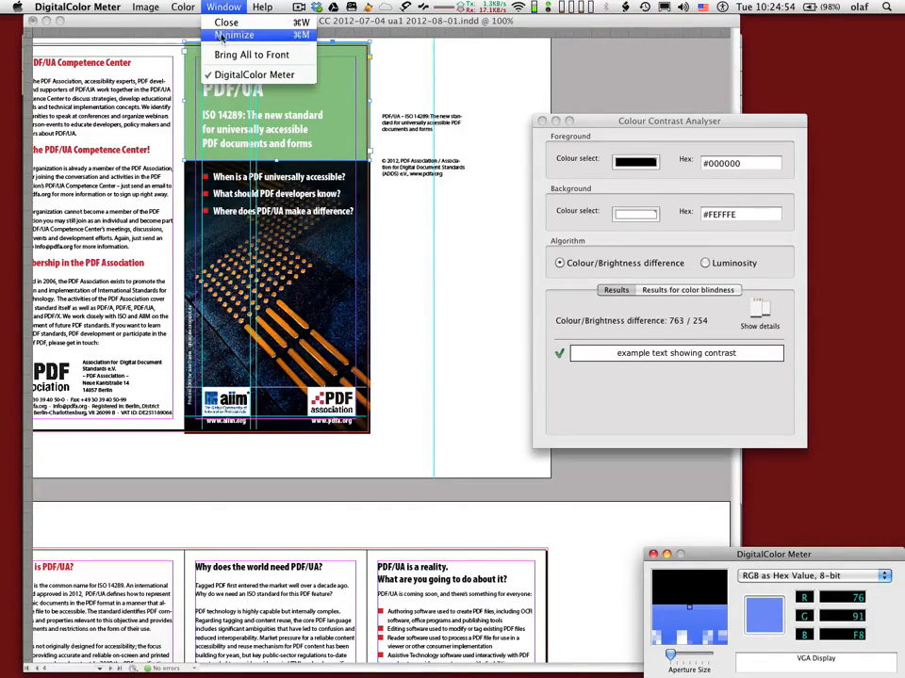
click(304, 97)
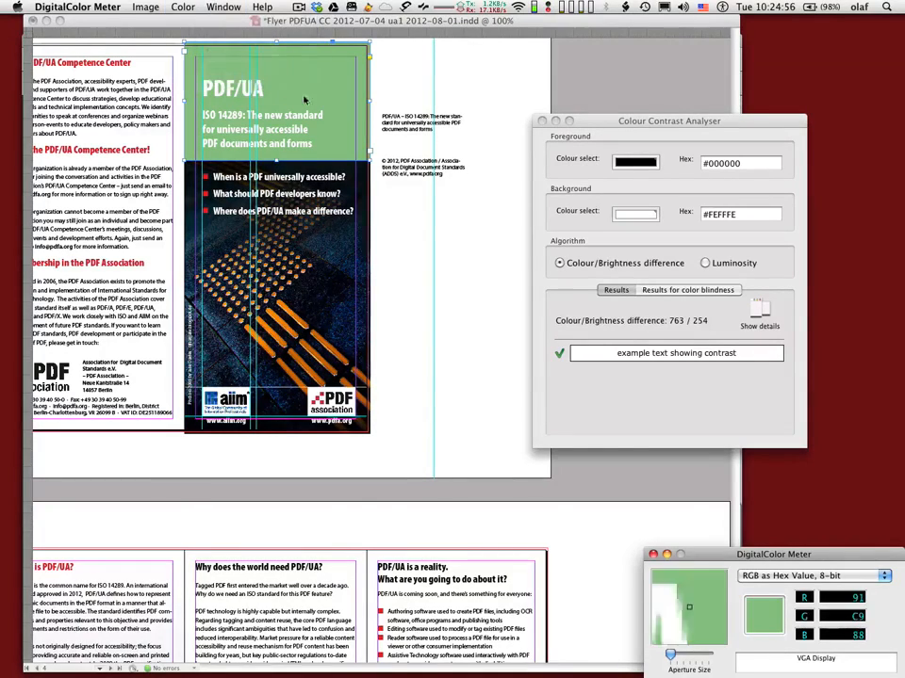
Switch to Colour Contrast Analyser and set the foreground colour to the sampled green, #91C988
click(678, 121)
double_click(714, 163)
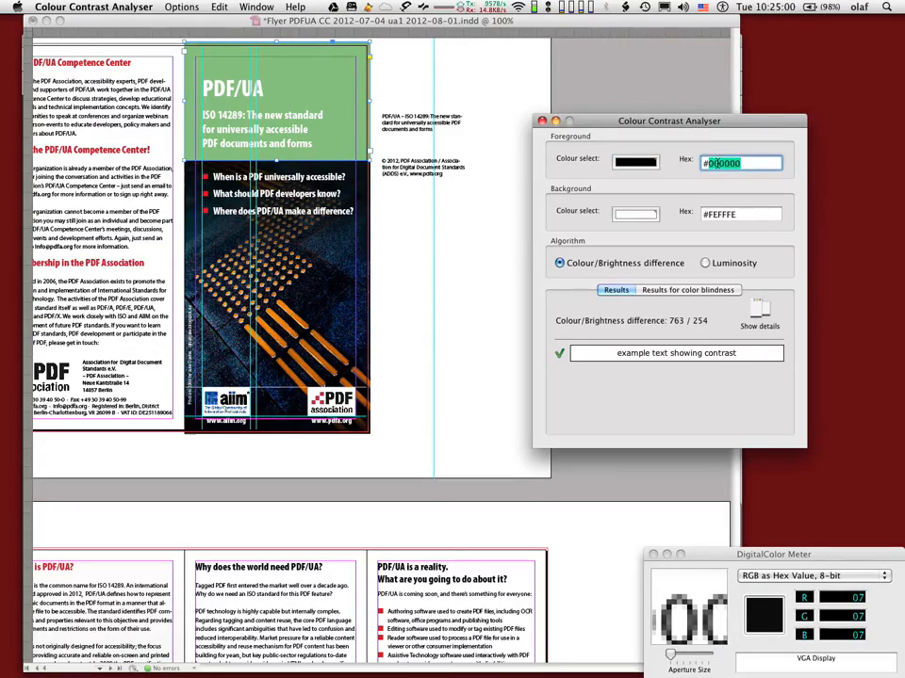
text(#91C988)
key(Tab)
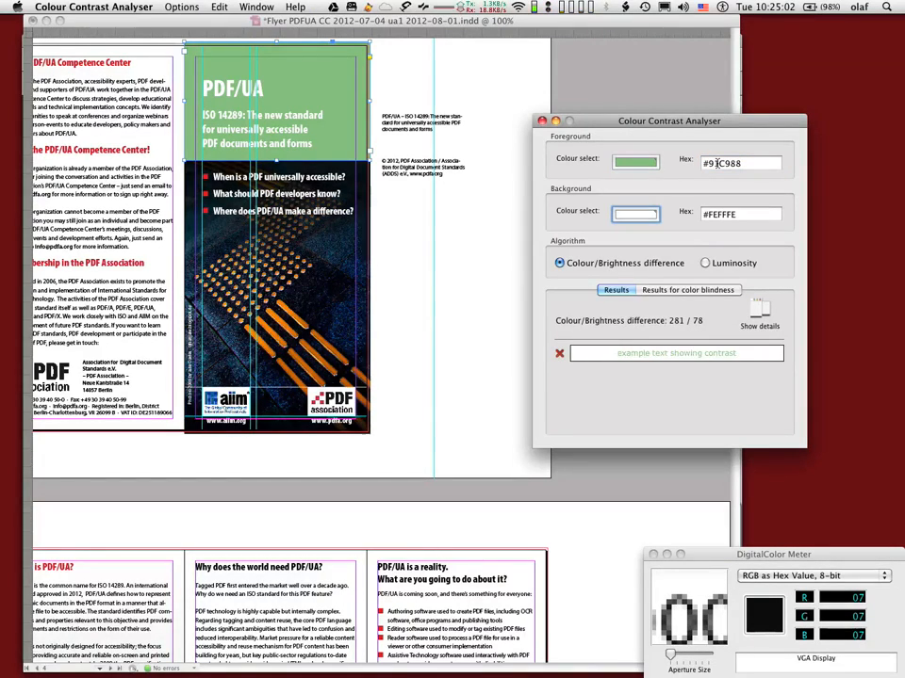
key(Tab)
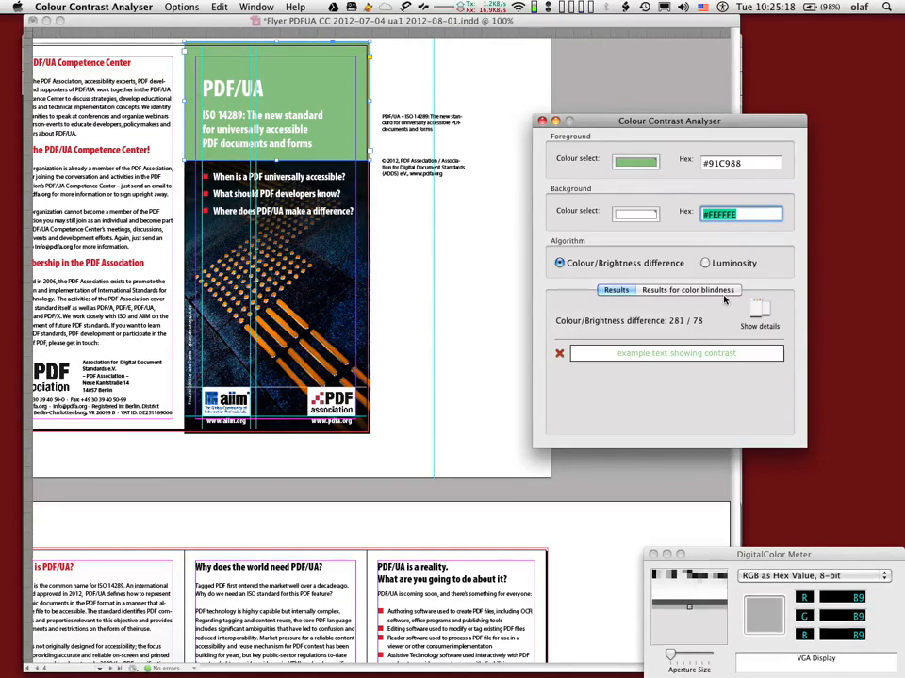
Set the foreground colour to #FFFFFF and the background colour to #91C988 for the contrast check
click(705, 163)
triple_click(705, 163)
key(super+c)
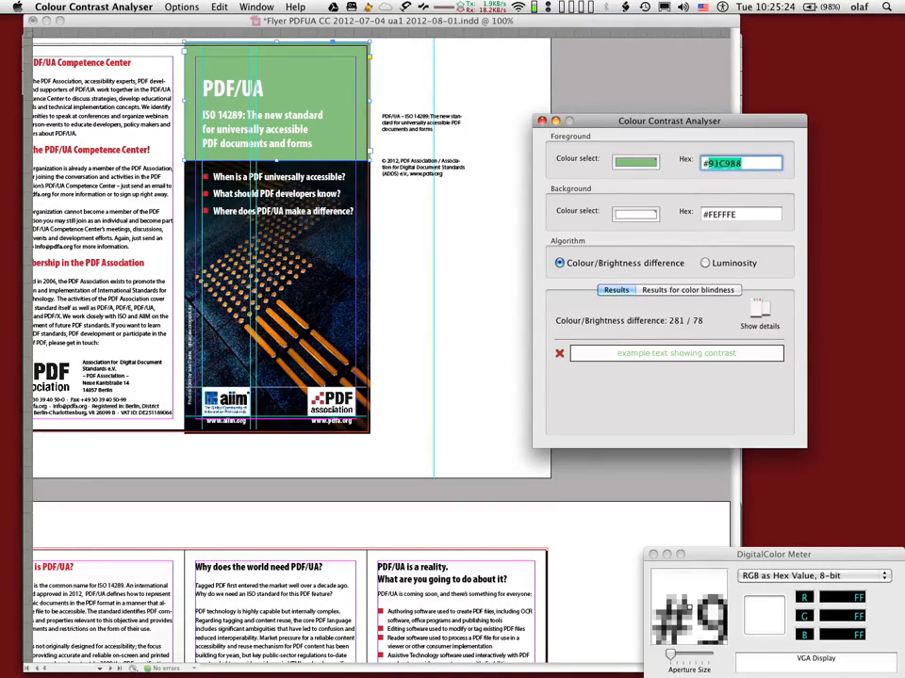
text(#FFFFFF)
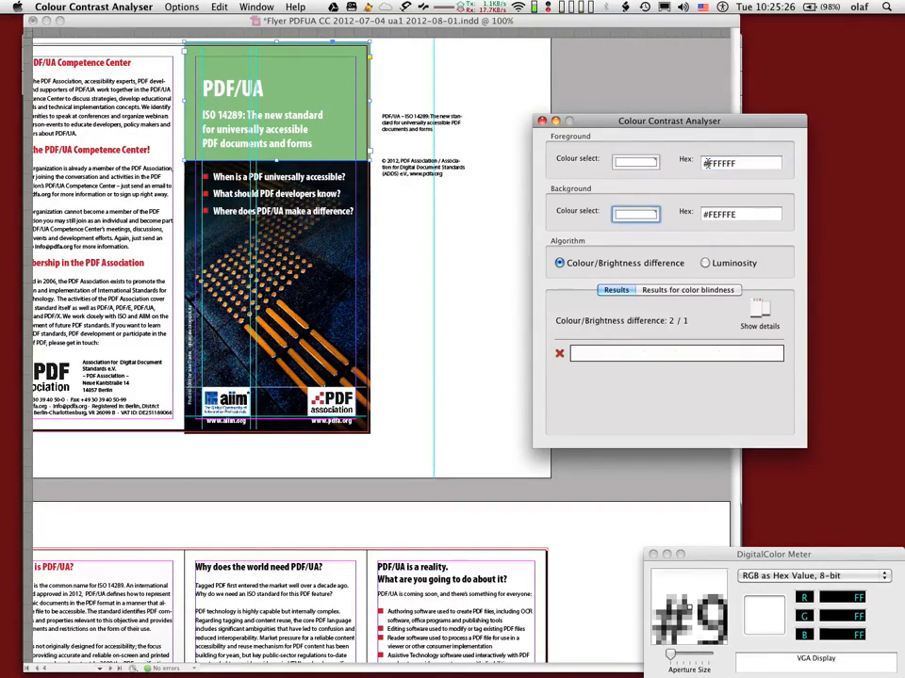
key(Tab)
key(super+v)
key(Return)
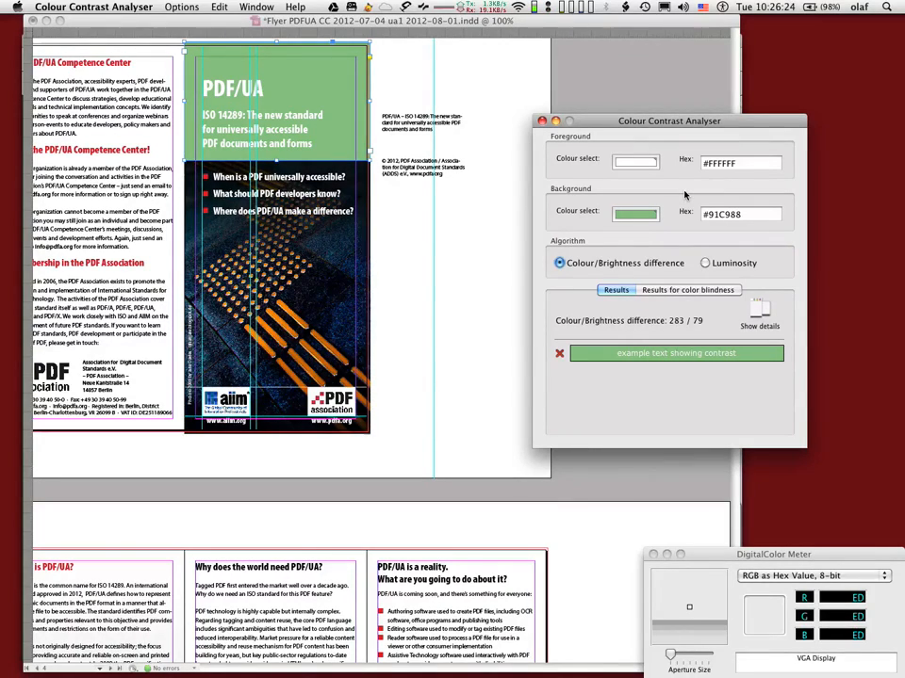
Switch to InDesign and undo both green fill changes on the title background frame
click(664, 104)
key(super+z)
key(super+z)
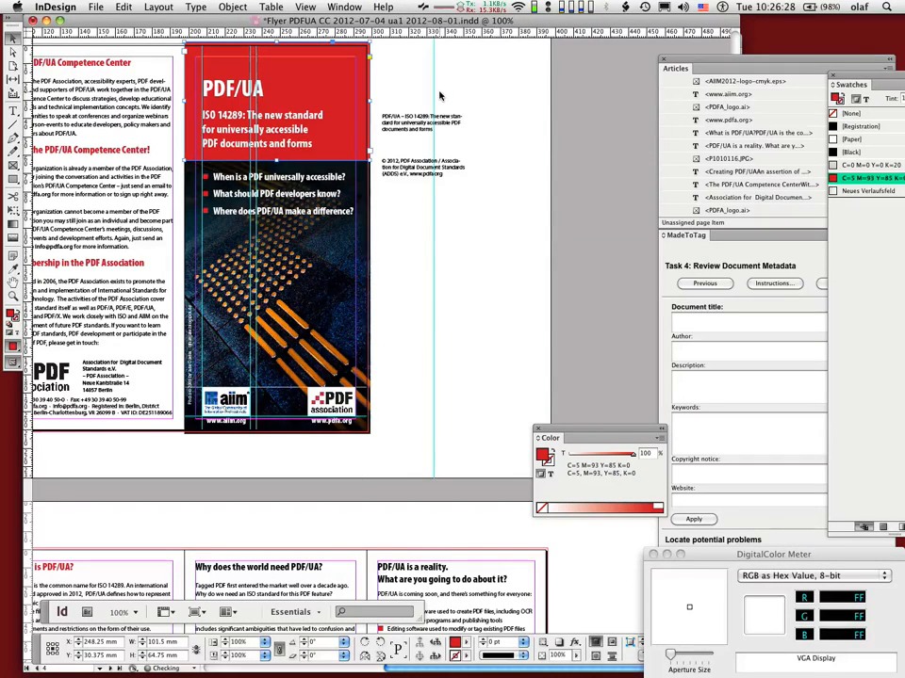
Sample the red title background in DigitalColor Meter and set it as Colour Contrast Analyser's background colour, #DC1229
key(super+Tab)
key(super+Tab)
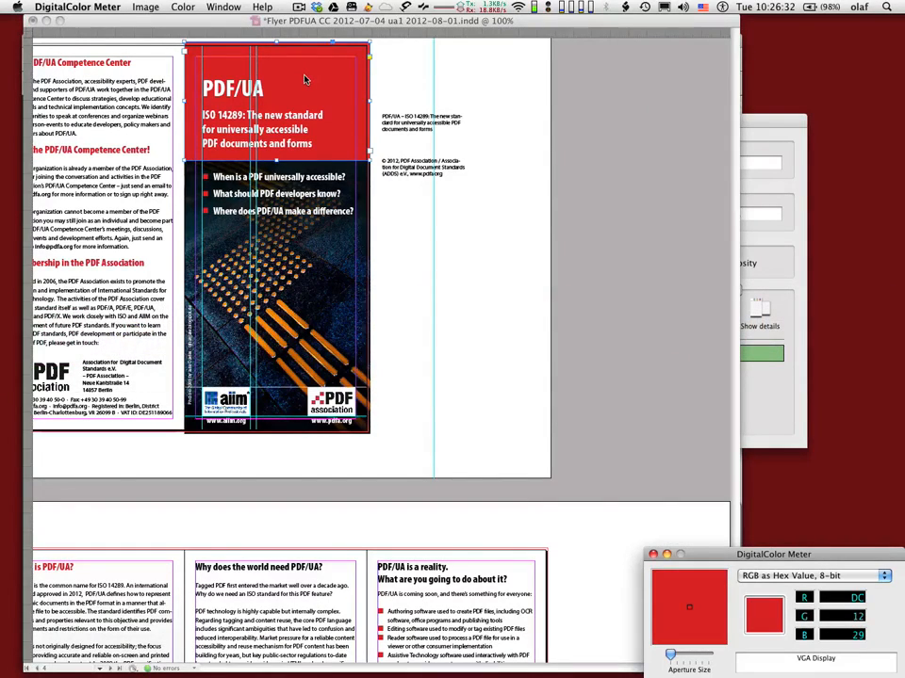
key(super+Tab)
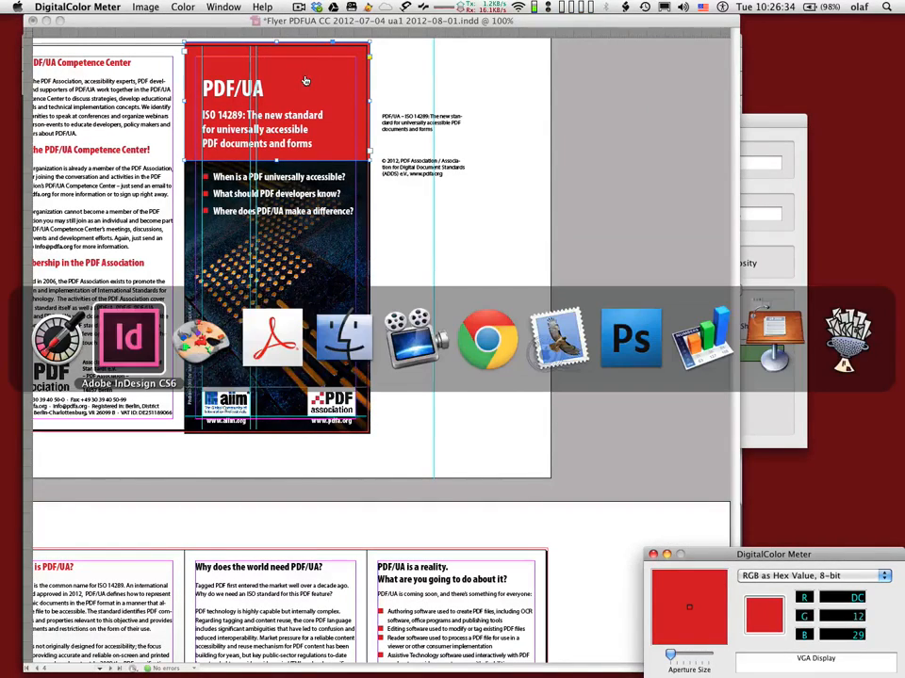
key(super+Tab)
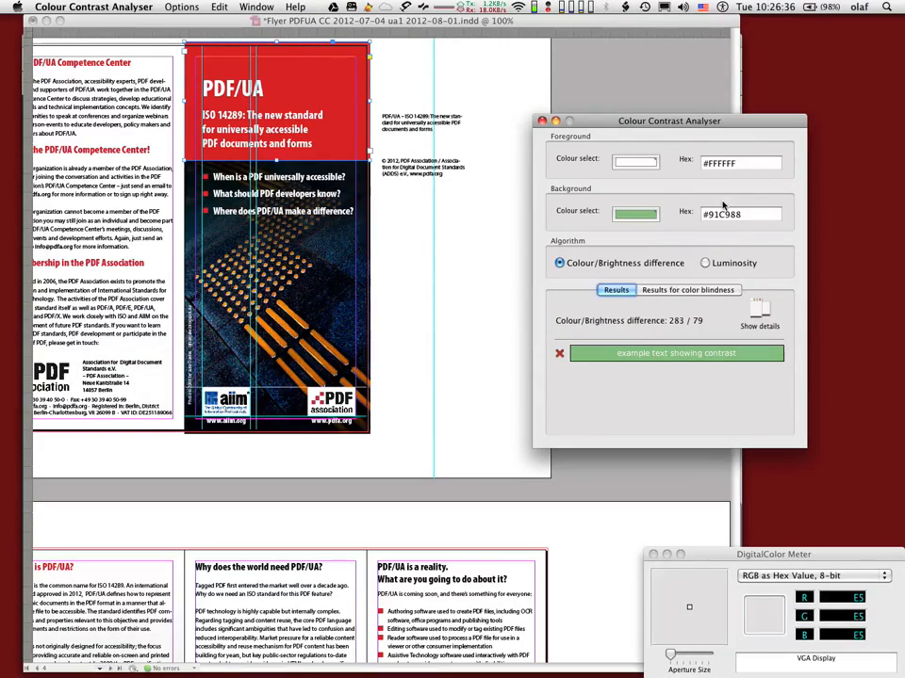
click(724, 209)
key(super+a)
text(#DC1229)
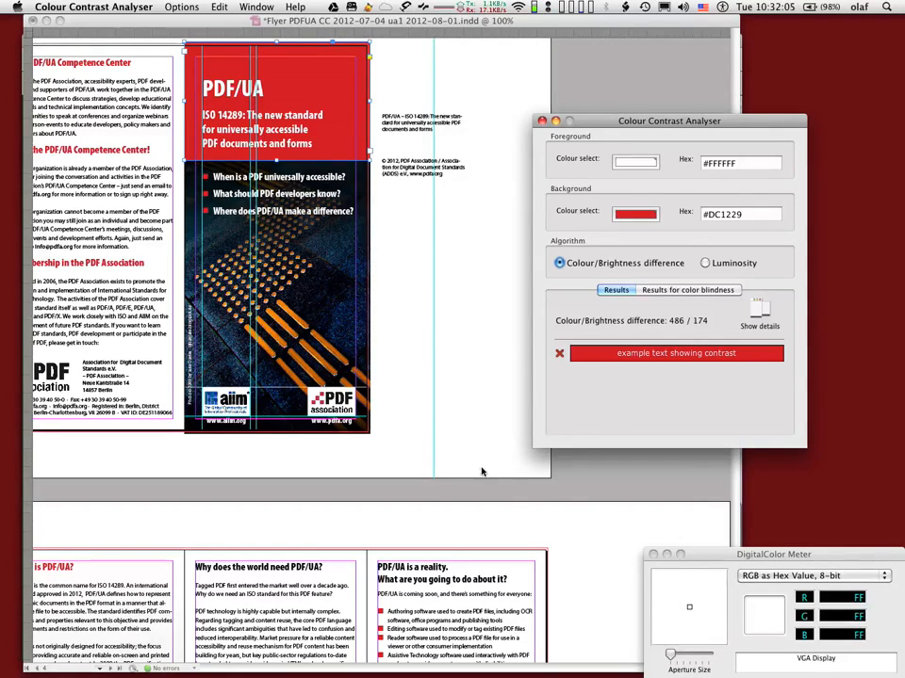
Switch to InDesign and select the vertical photo credit text frame along the flyer cover's edge
click(469, 422)
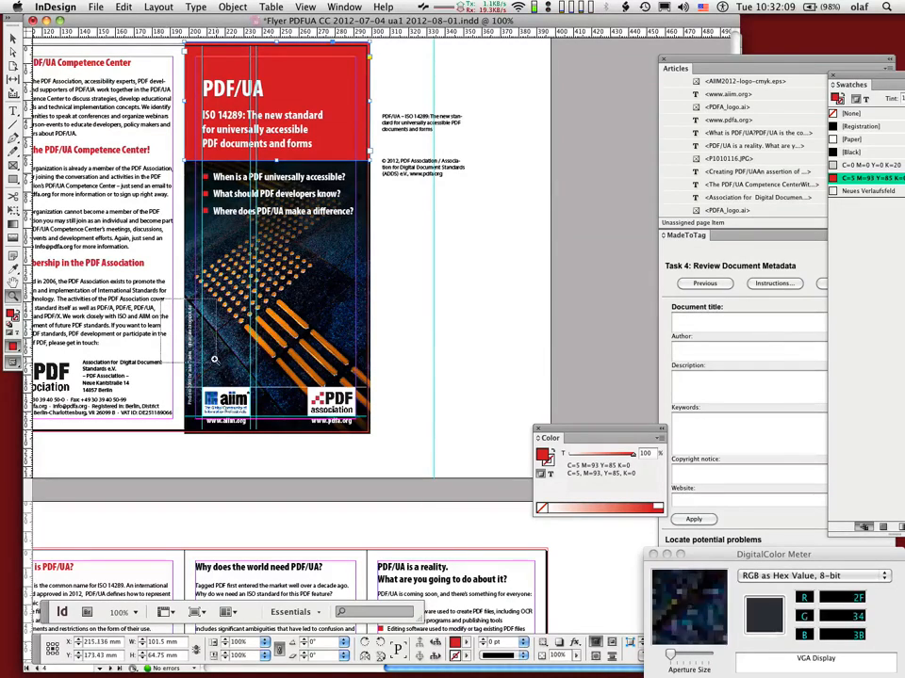
drag(163, 298, 225, 368)
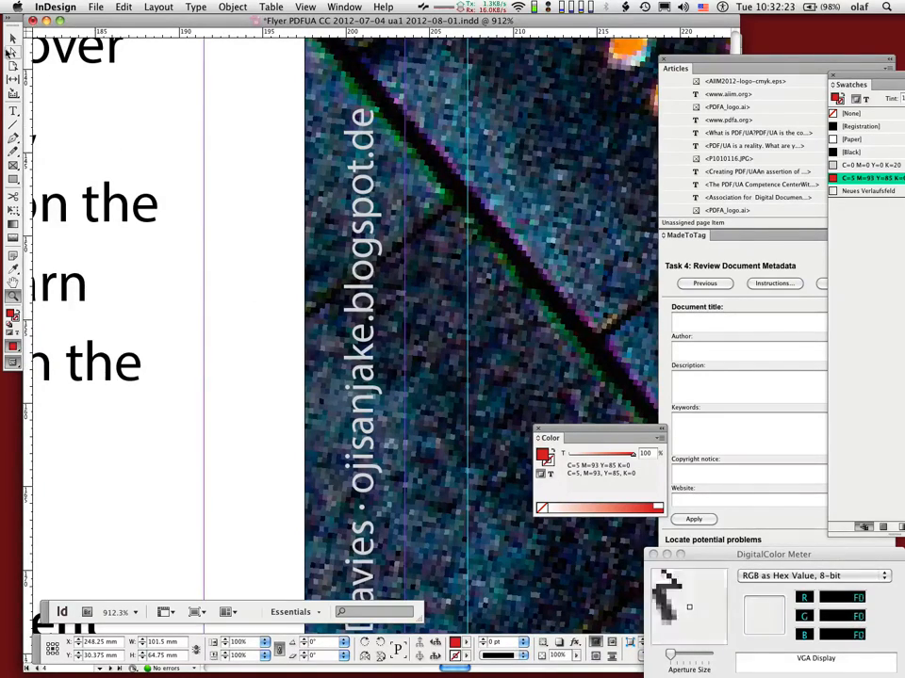
click(14, 38)
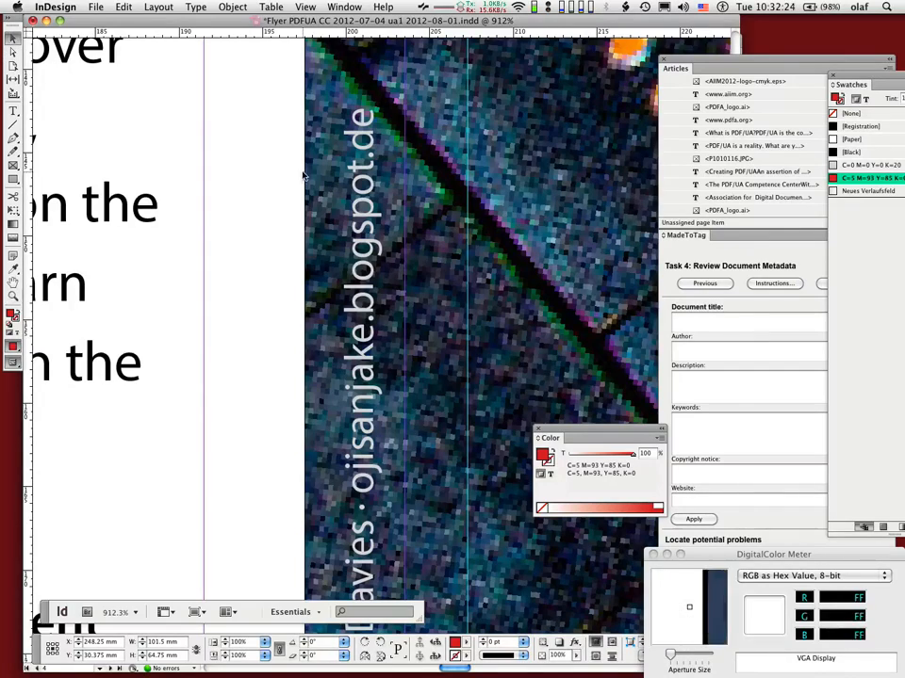
click(368, 226)
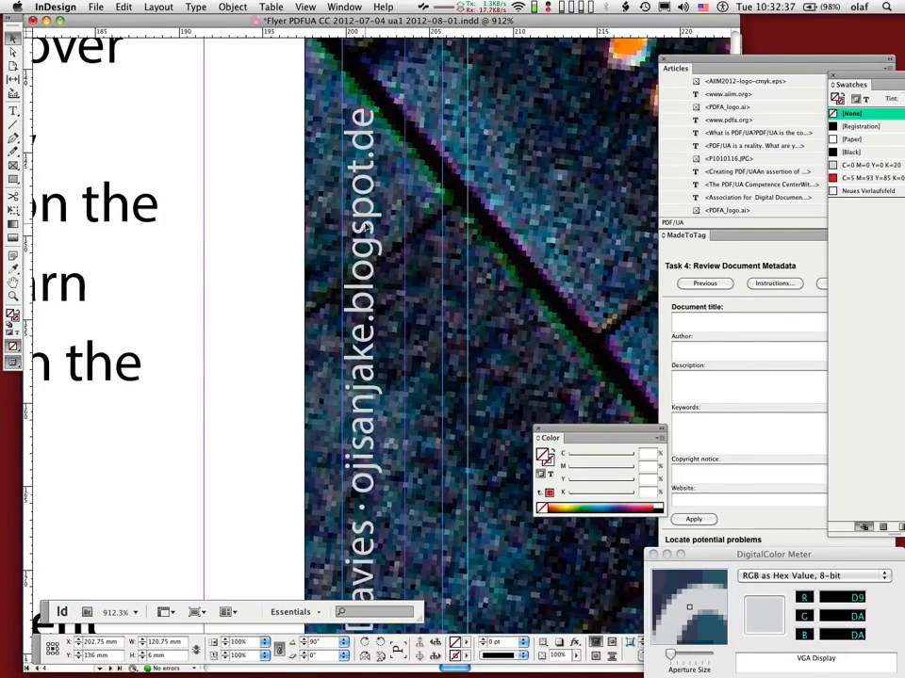
Display the Effects panel and target only the text of the photo credit frame
click(311, 5)
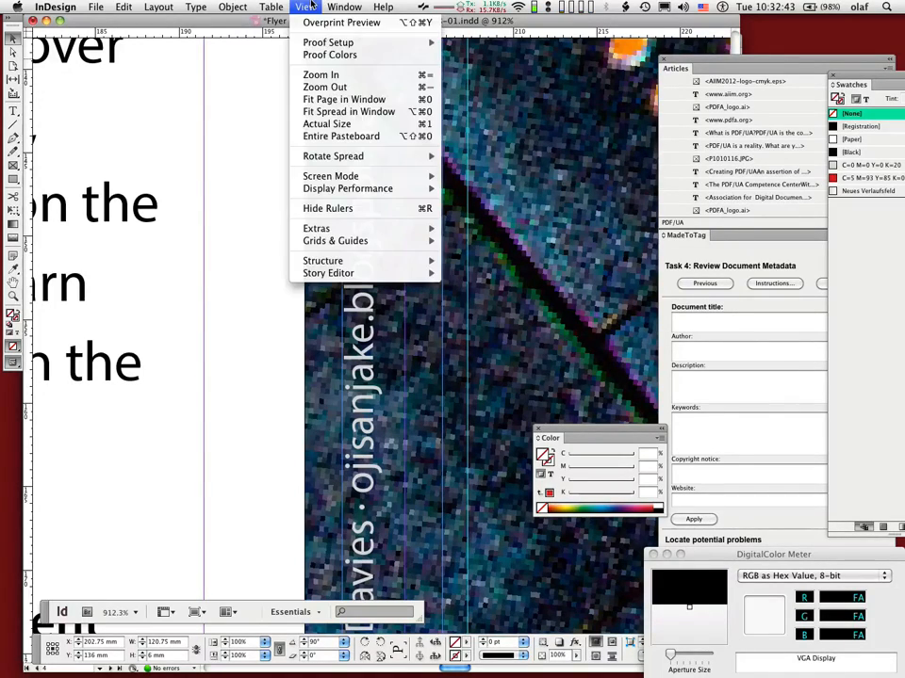
mouse_move(344, 7)
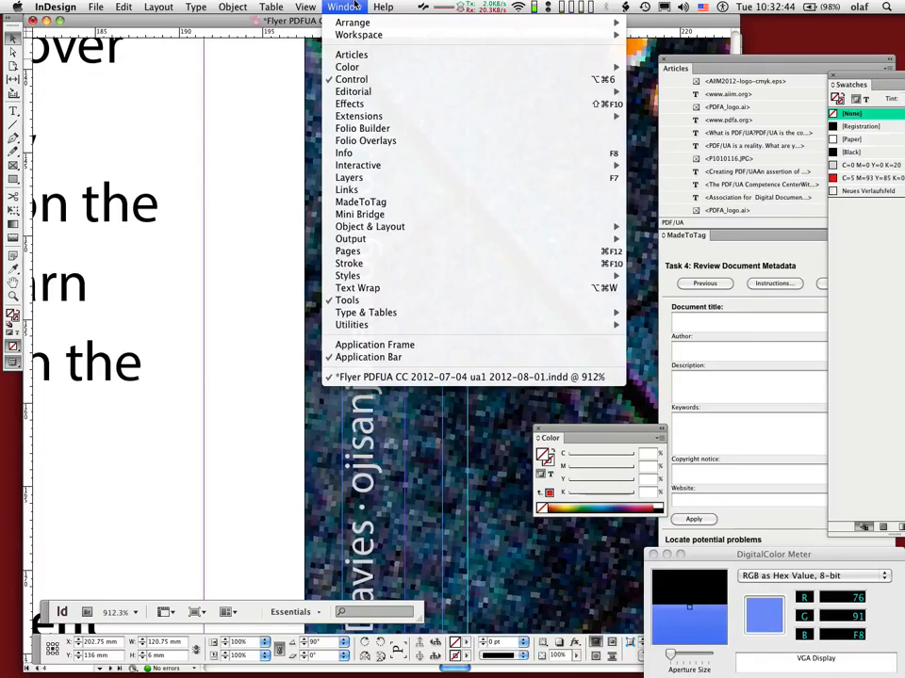
click(593, 105)
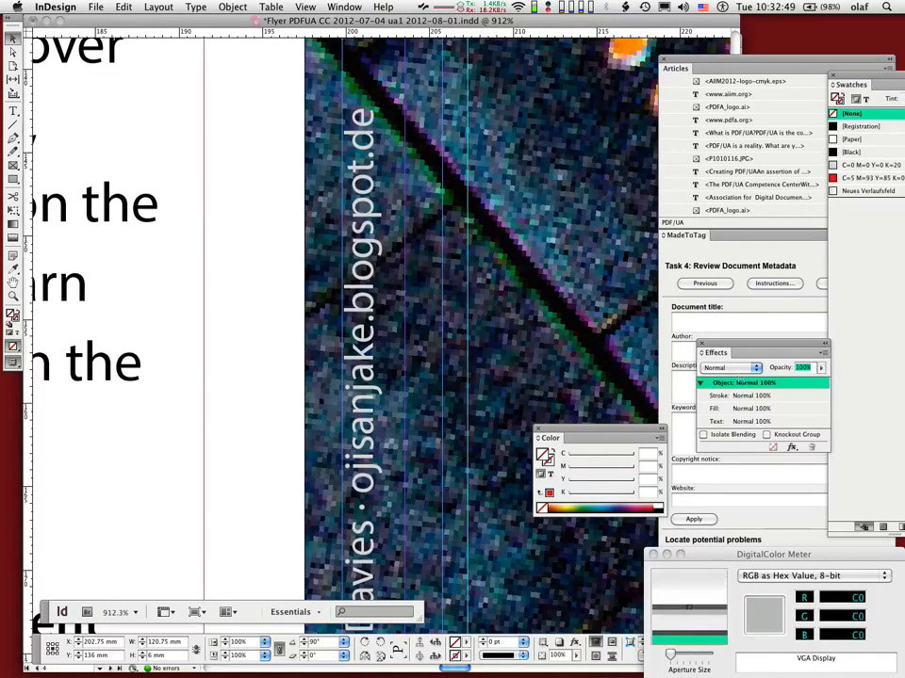
click(714, 368)
click(714, 371)
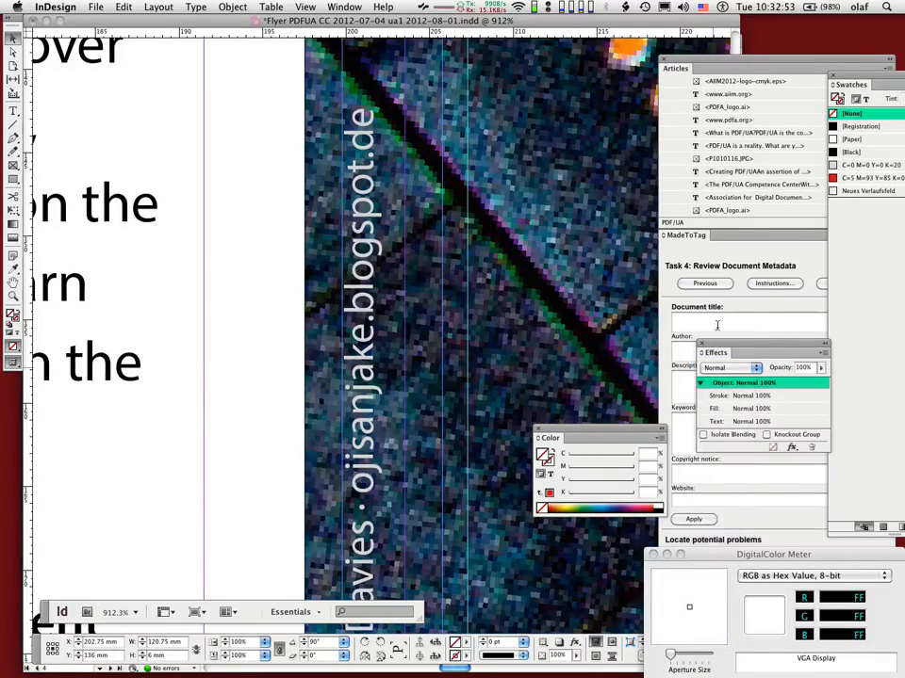
click(718, 423)
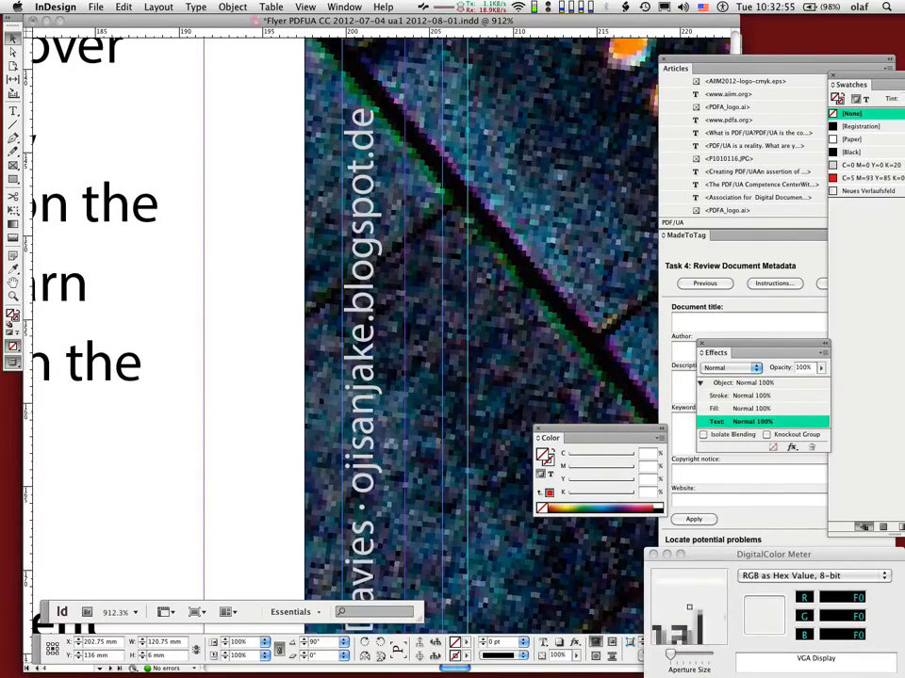
Add an Outer Glow effect to the photo credit text and set its blending mode to Multiply
click(822, 353)
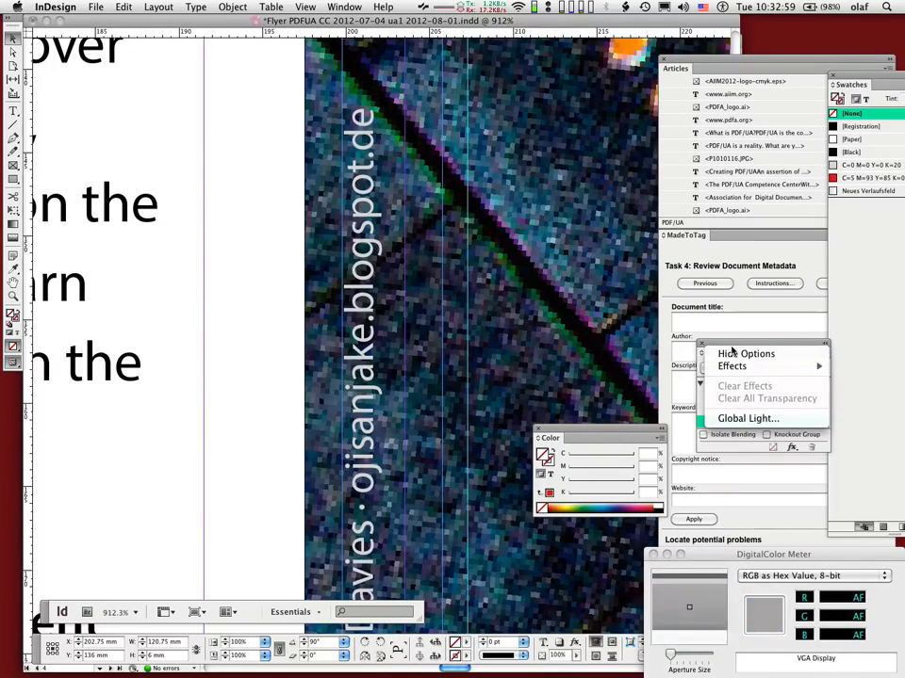
click(716, 454)
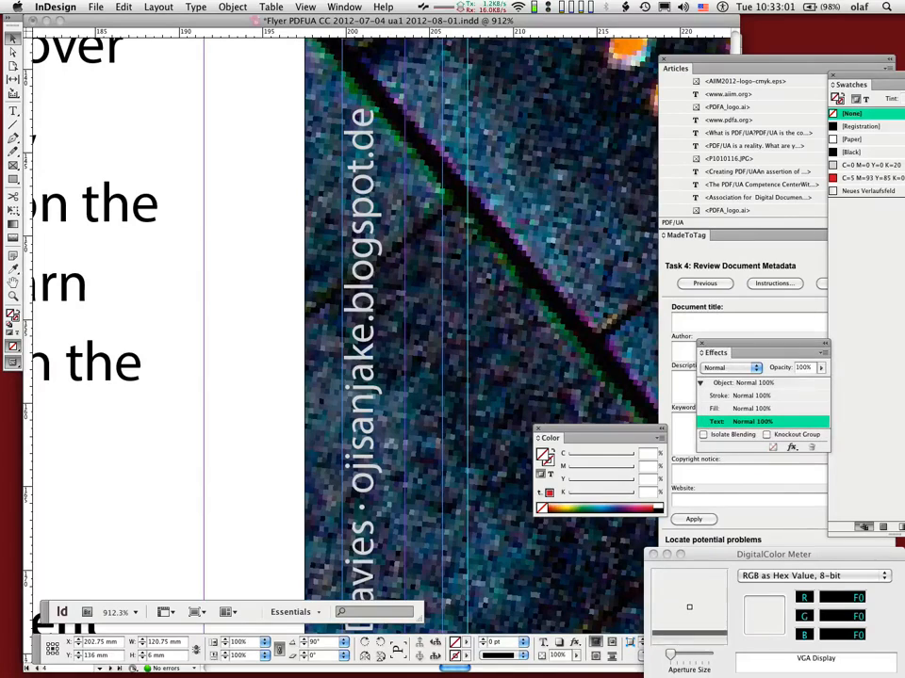
click(792, 448)
click(775, 448)
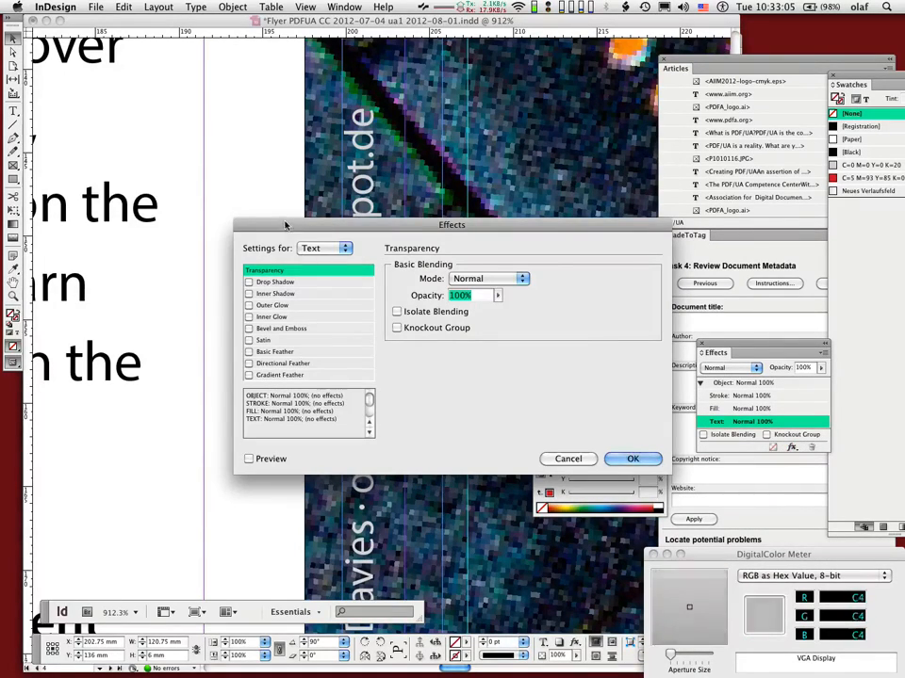
drag(285, 224, 646, 206)
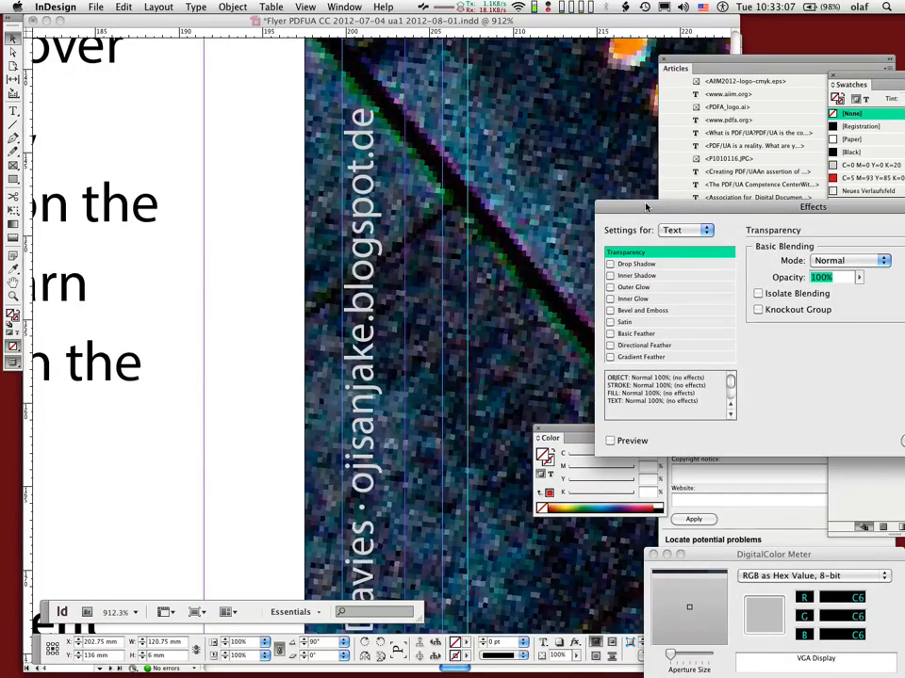
click(628, 288)
drag(648, 204, 545, 148)
click(740, 205)
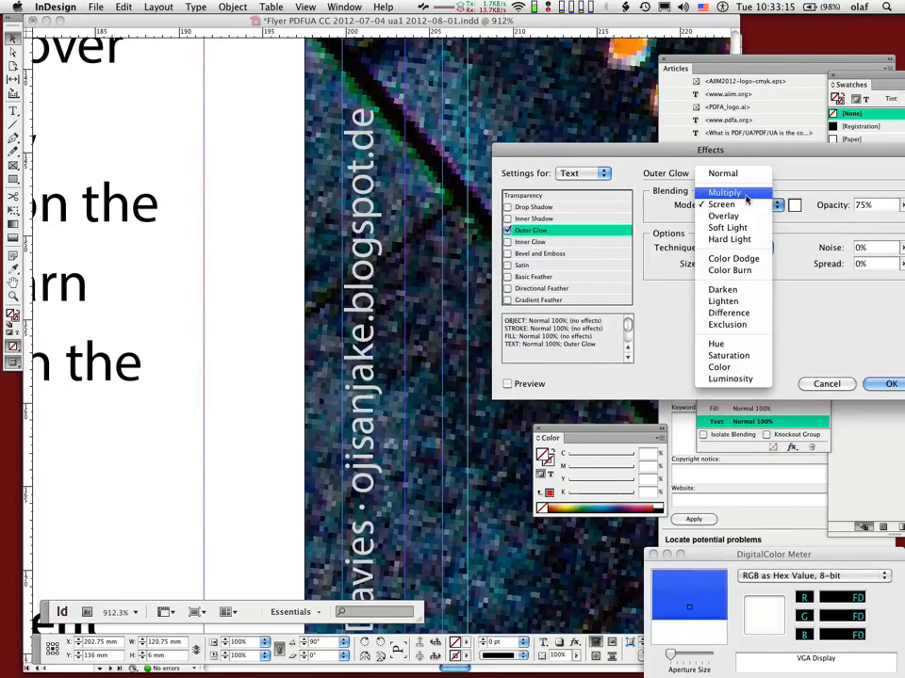
click(763, 193)
Set the outer glow's colour to the [Black] swatch and turn on the preview
click(793, 205)
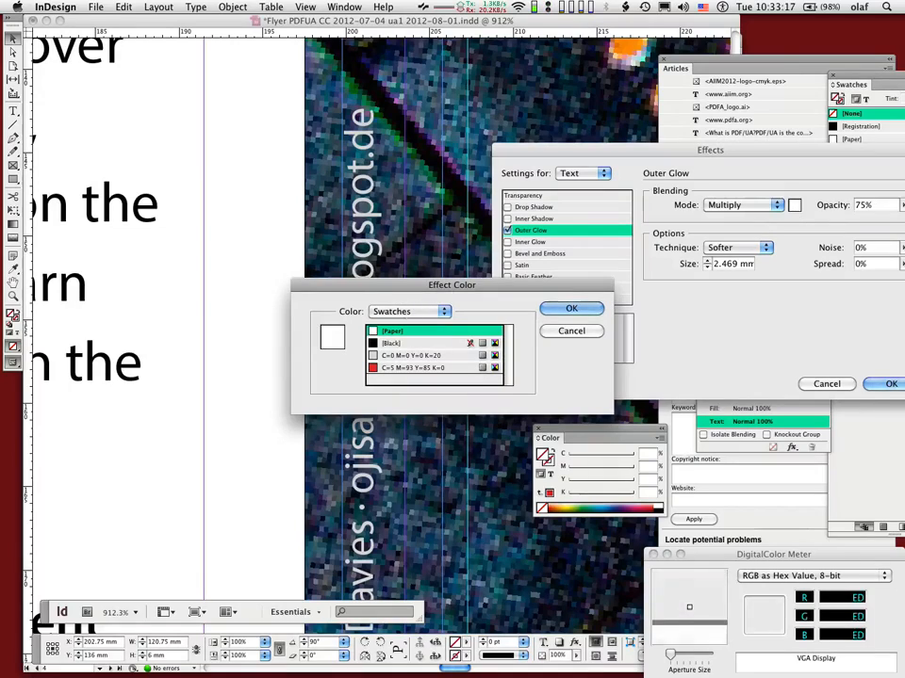
click(391, 345)
click(571, 308)
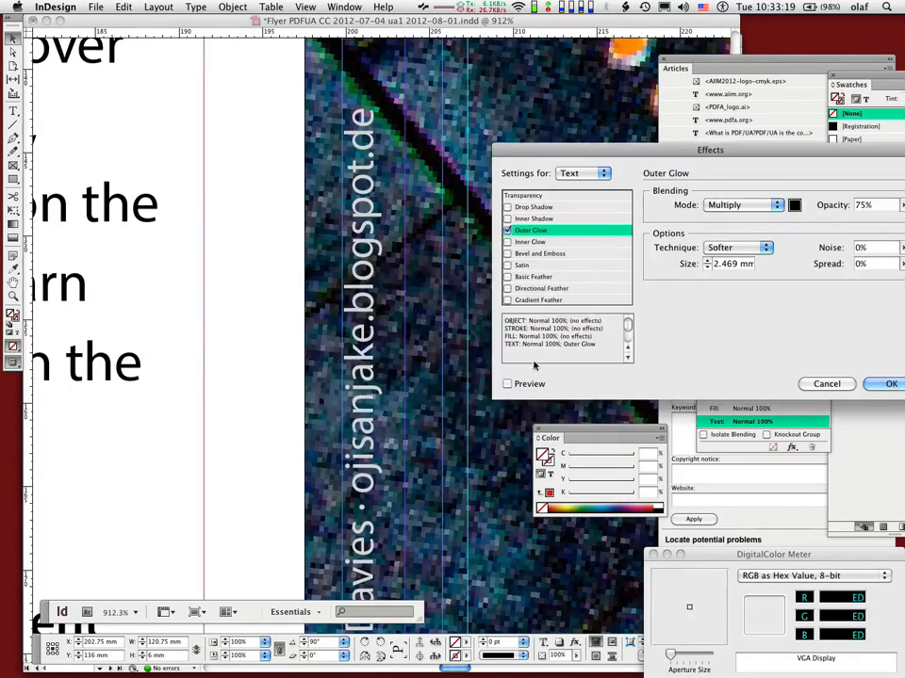
click(522, 385)
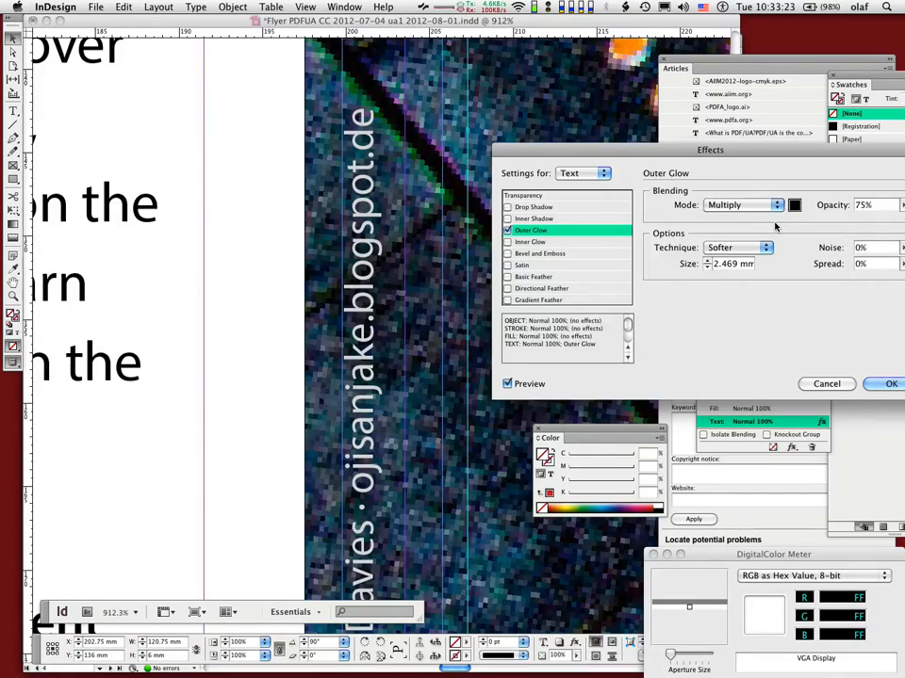
Set the outer glow's opacity to 100% and its size to 1 mm
double_click(859, 206)
text(100)
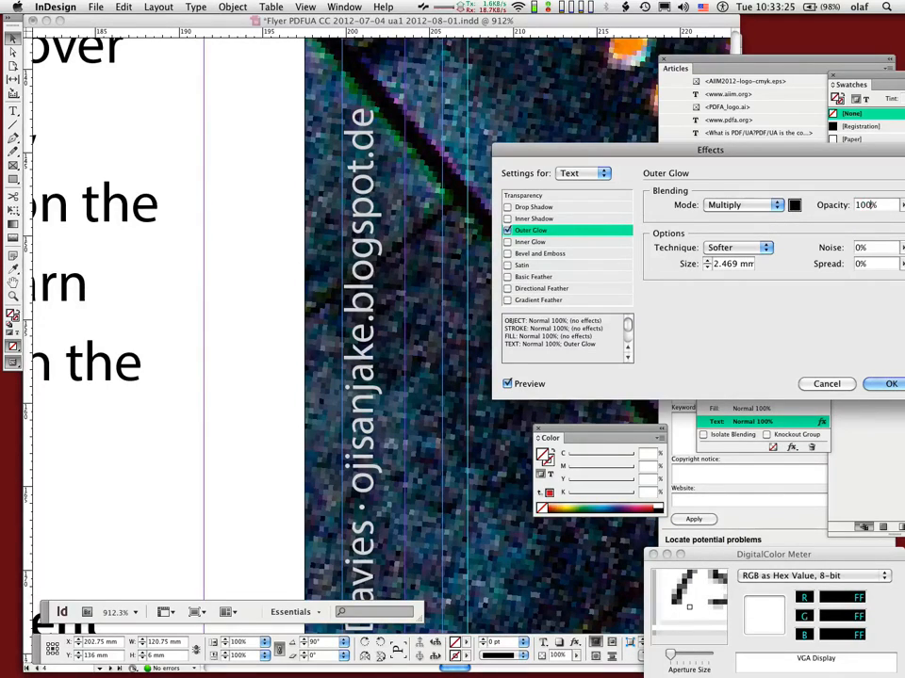
key(Tab)
text(1)
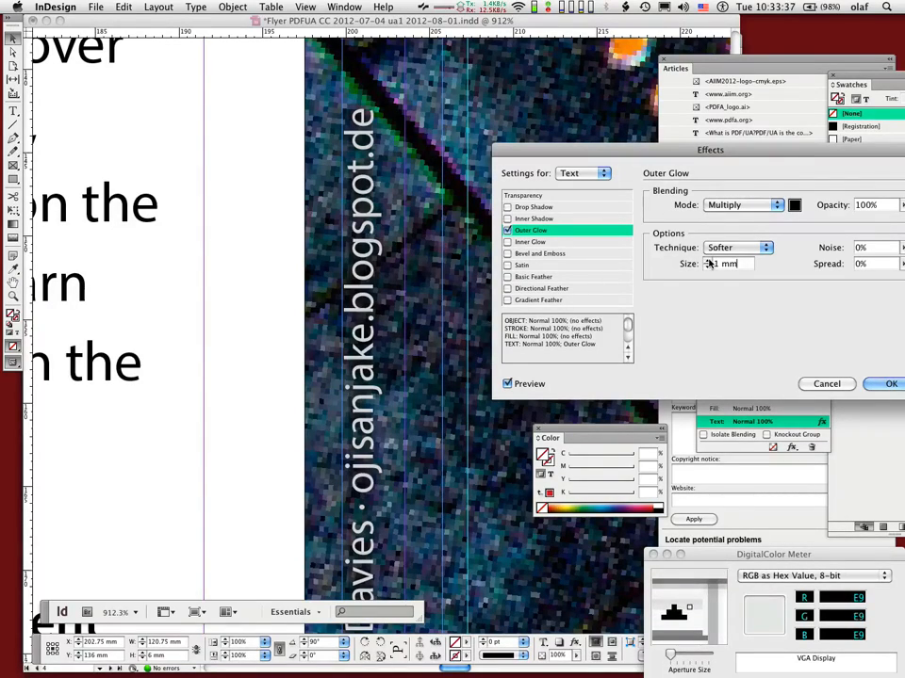
Set the outer glow's spread to 25%, apply the effect and deselect the photo credit frame
click(902, 265)
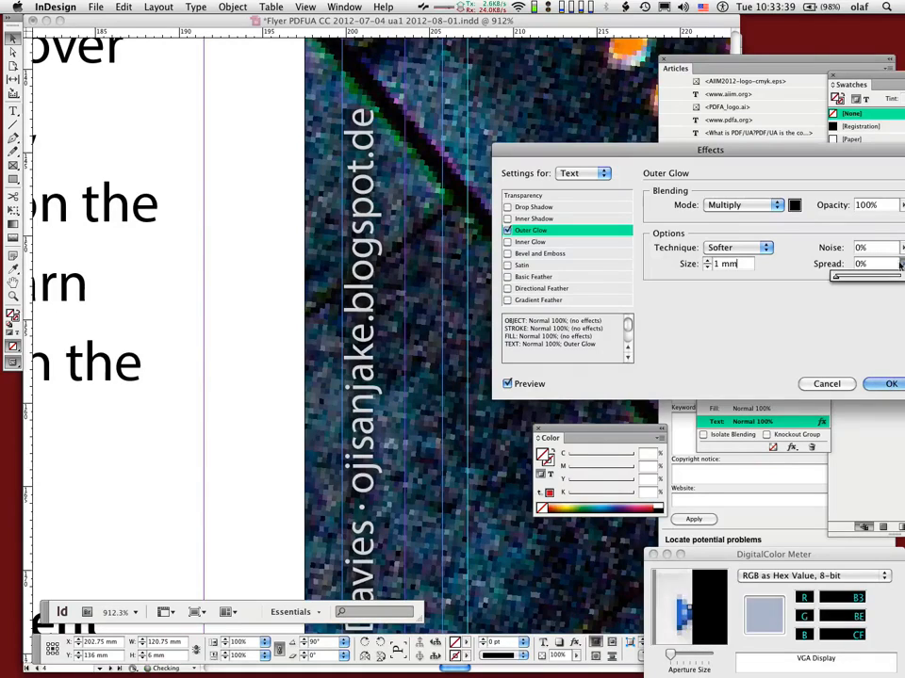
drag(834, 279, 853, 277)
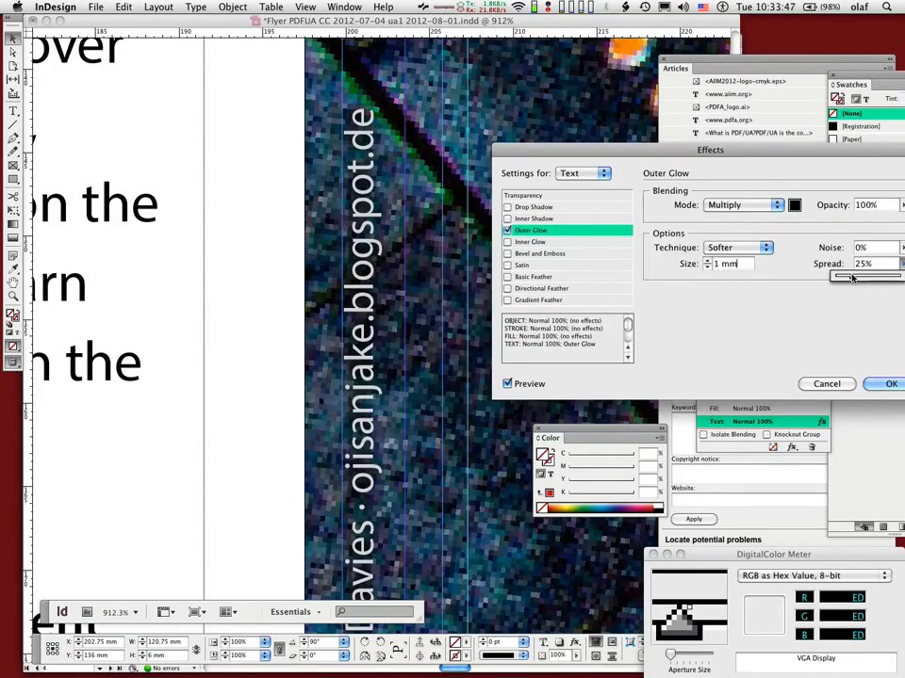
drag(851, 277, 854, 277)
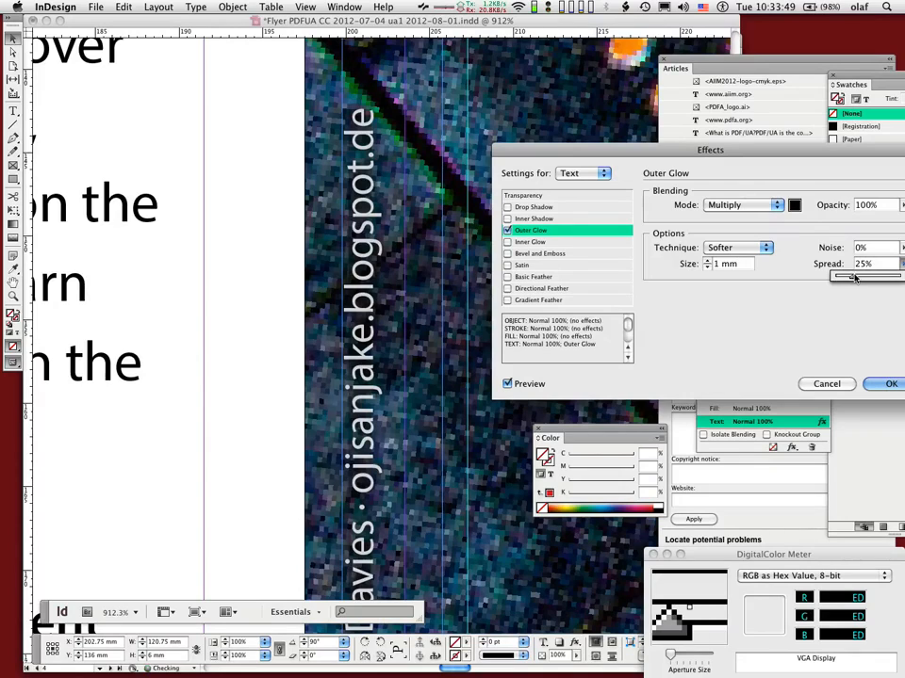
click(886, 384)
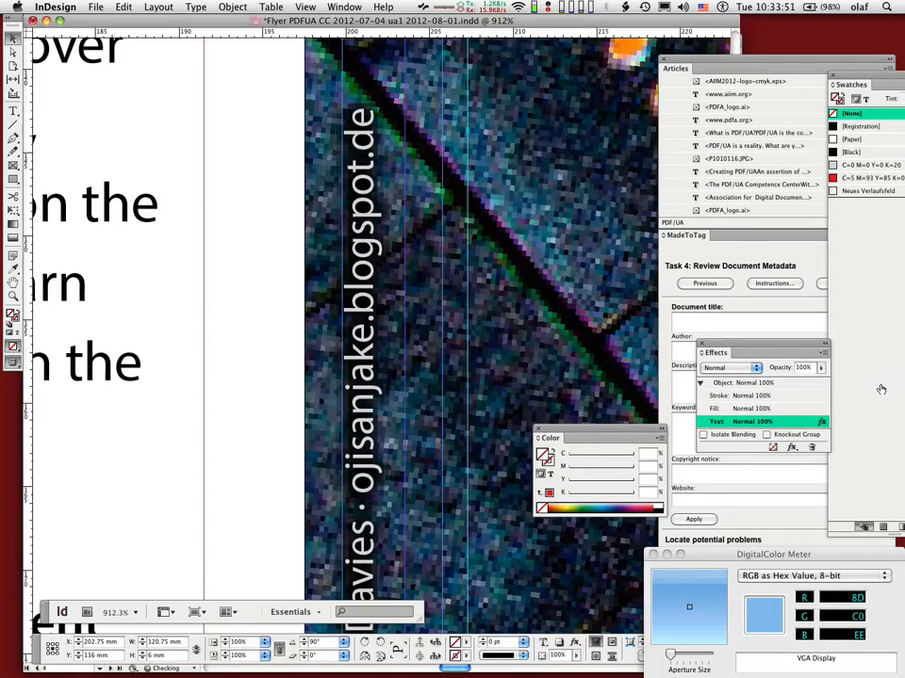
key(super+0)
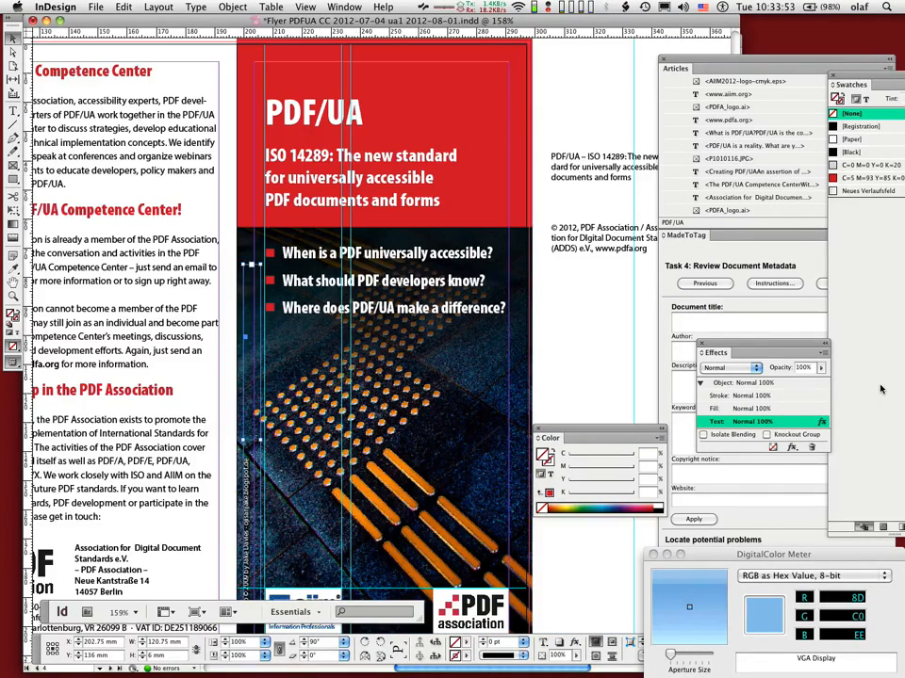
click(561, 588)
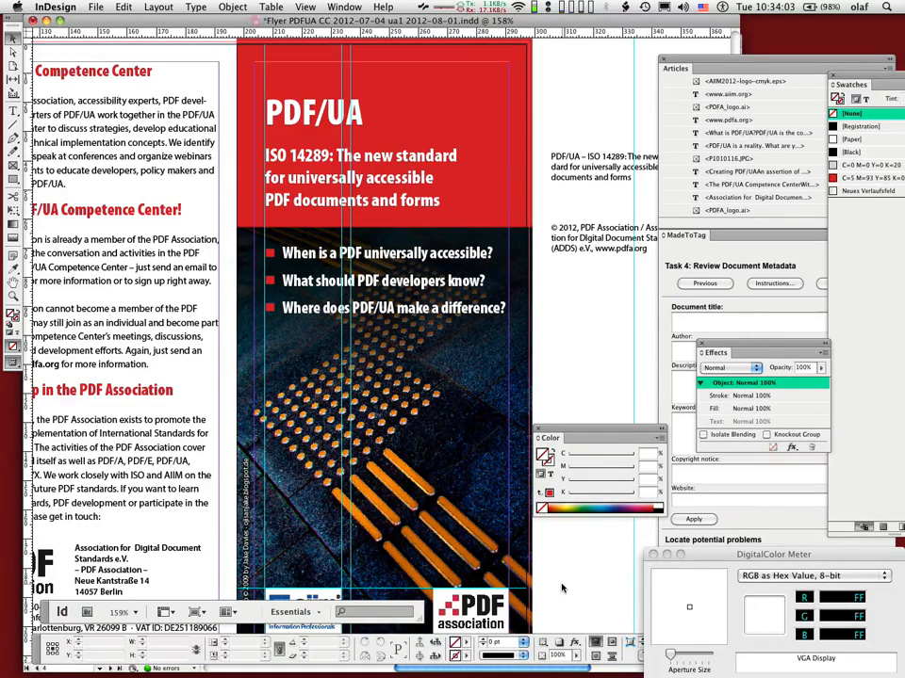
Switch to Acrobat to view the "Five core principles" slide of the MadeToTag hands-on PDF
scroll(565, 575, down, 5)
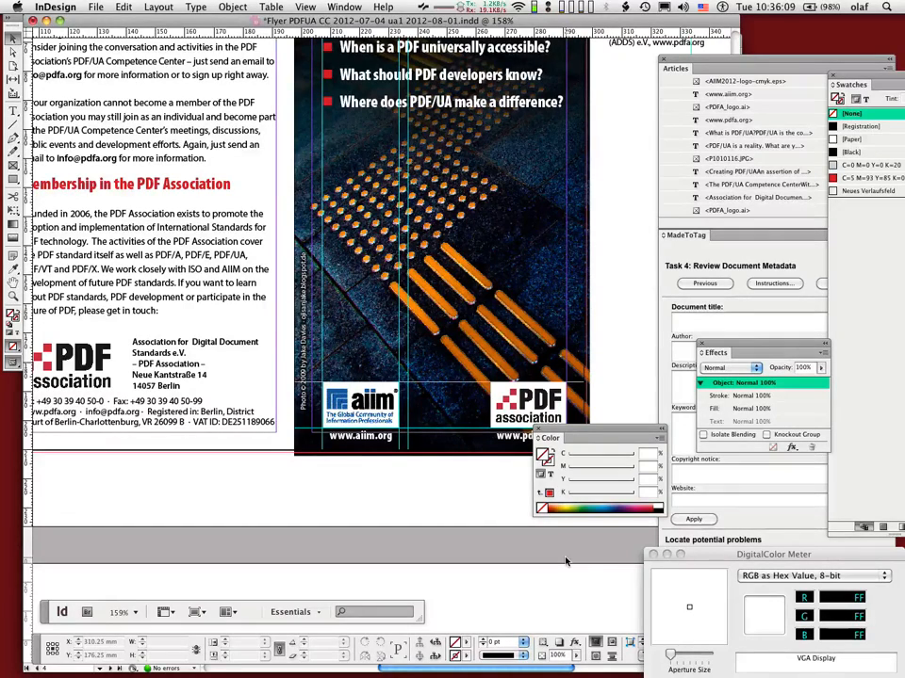
key(super+Tab)
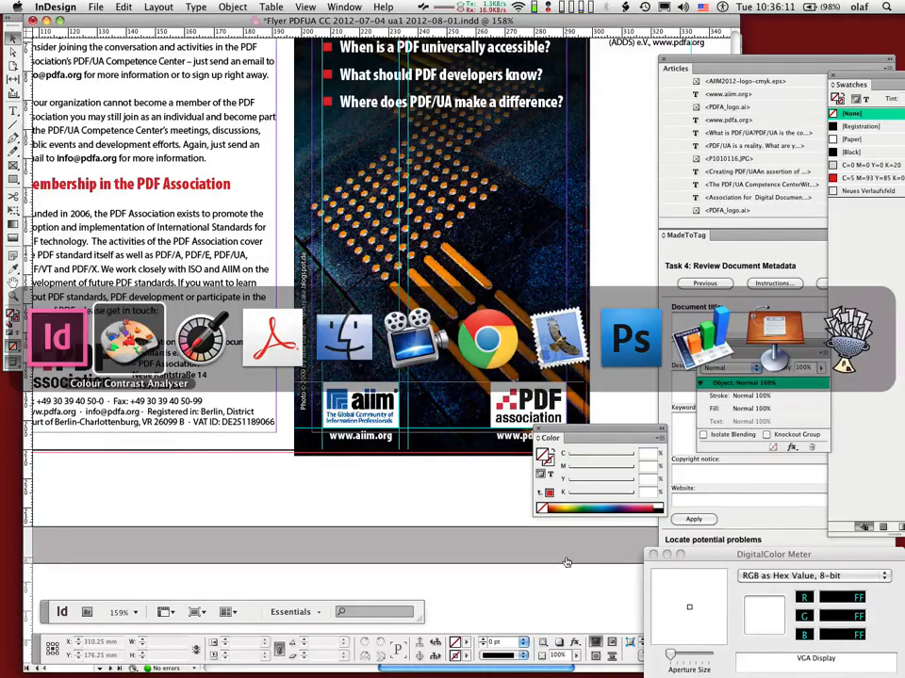
key(super+Tab)
key(super+Tab)
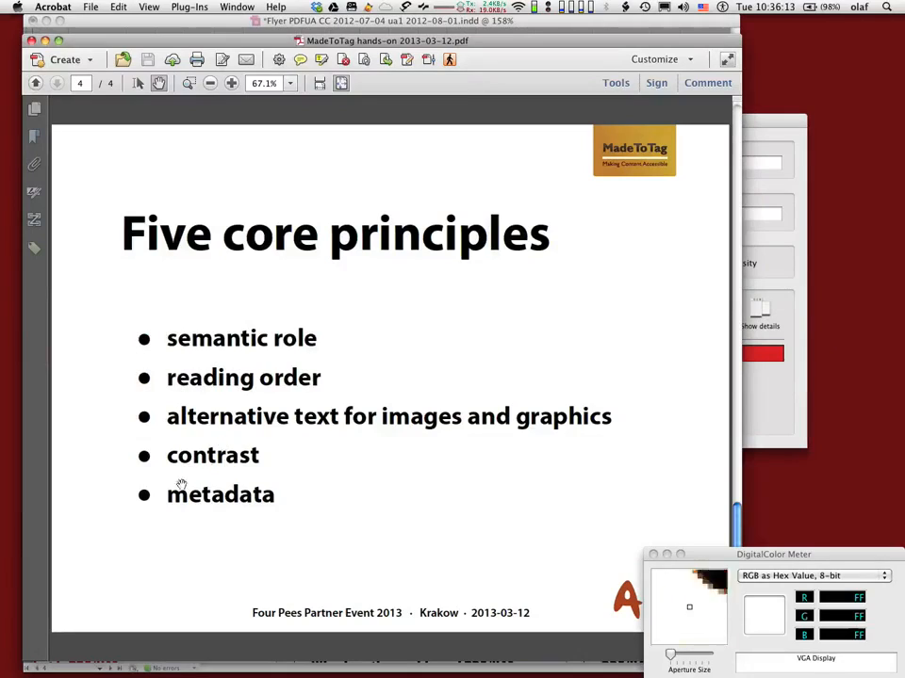